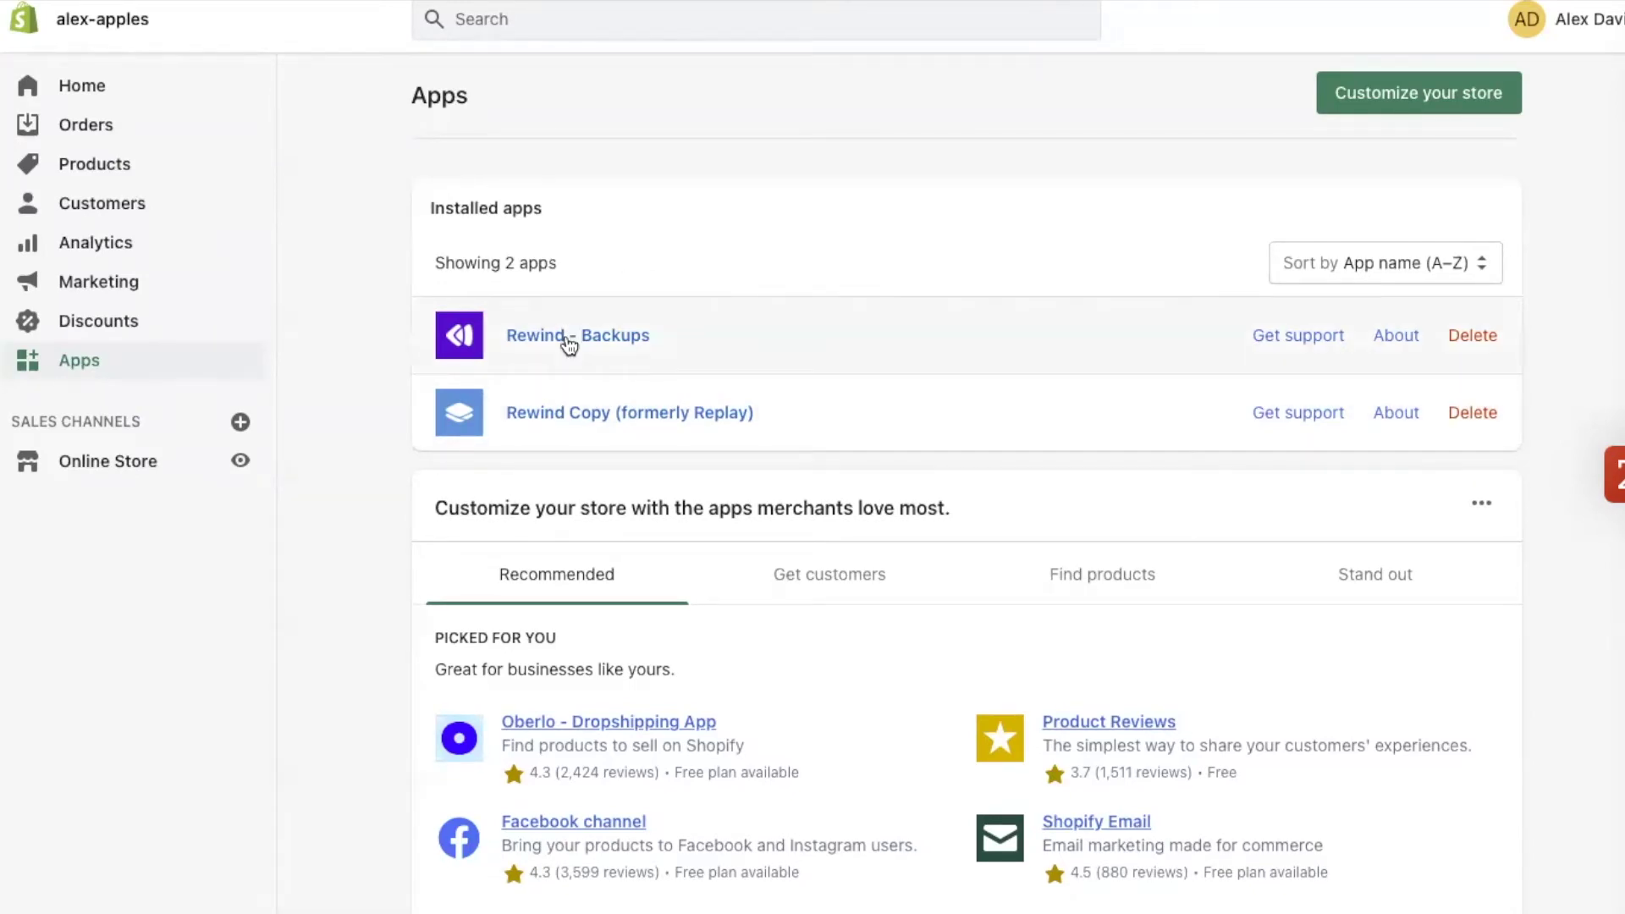
# - Open the Rewind Backups app from the store's installed apps and look through the backed-up items in the vault
pyautogui.click(569, 343)
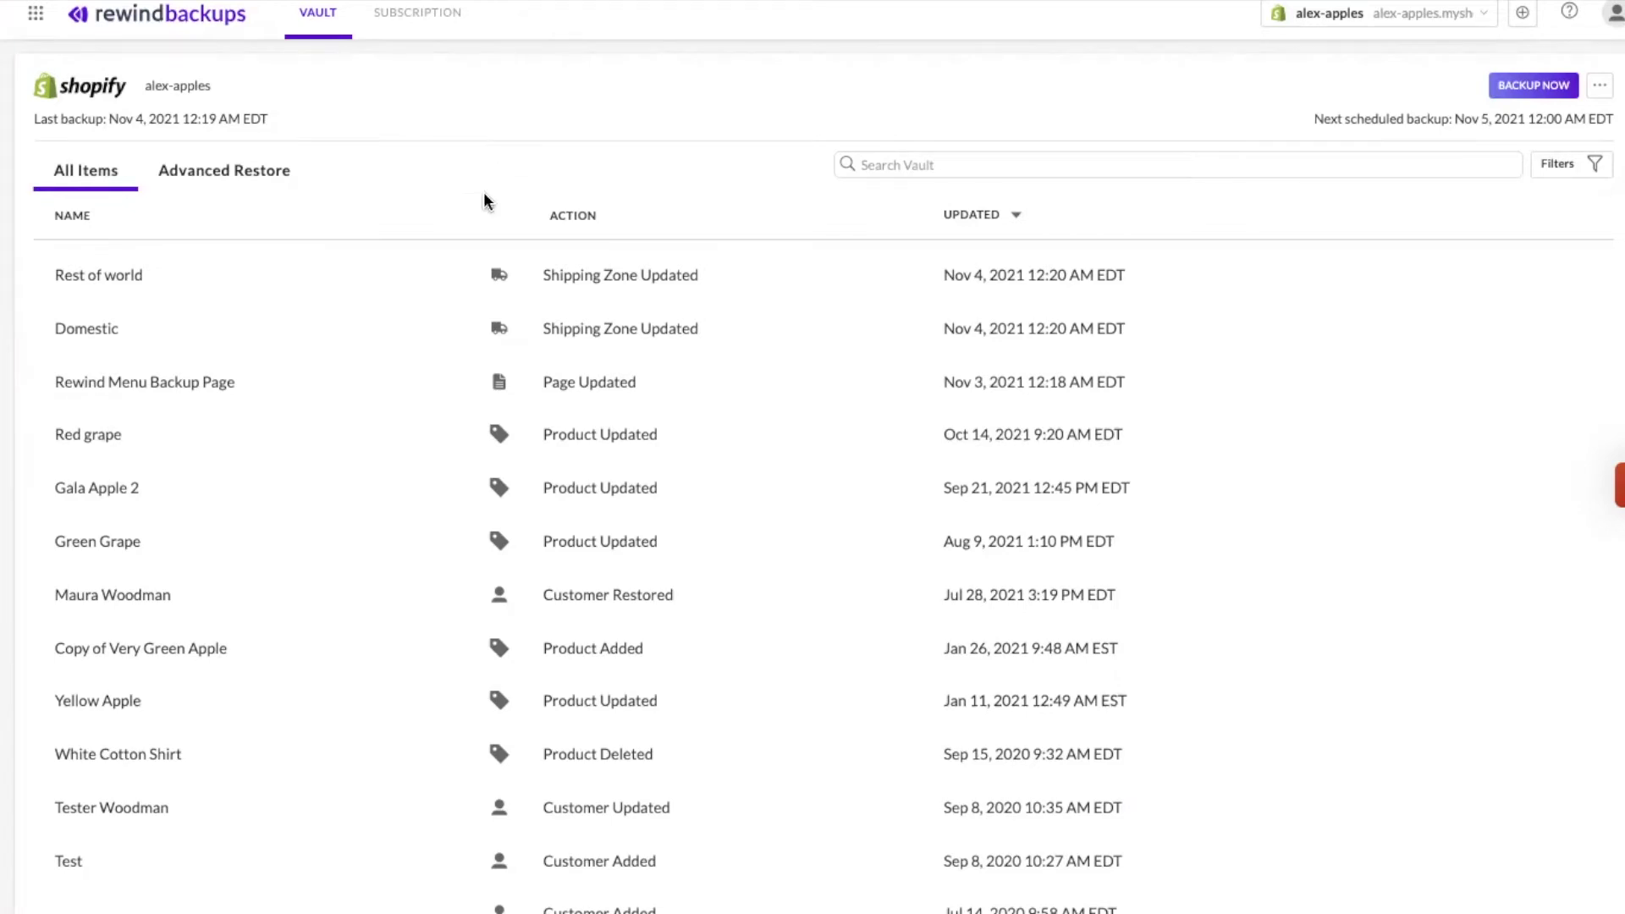
pyautogui.scroll(-1, 445, 361)
pyautogui.scroll(-6, 446, 363)
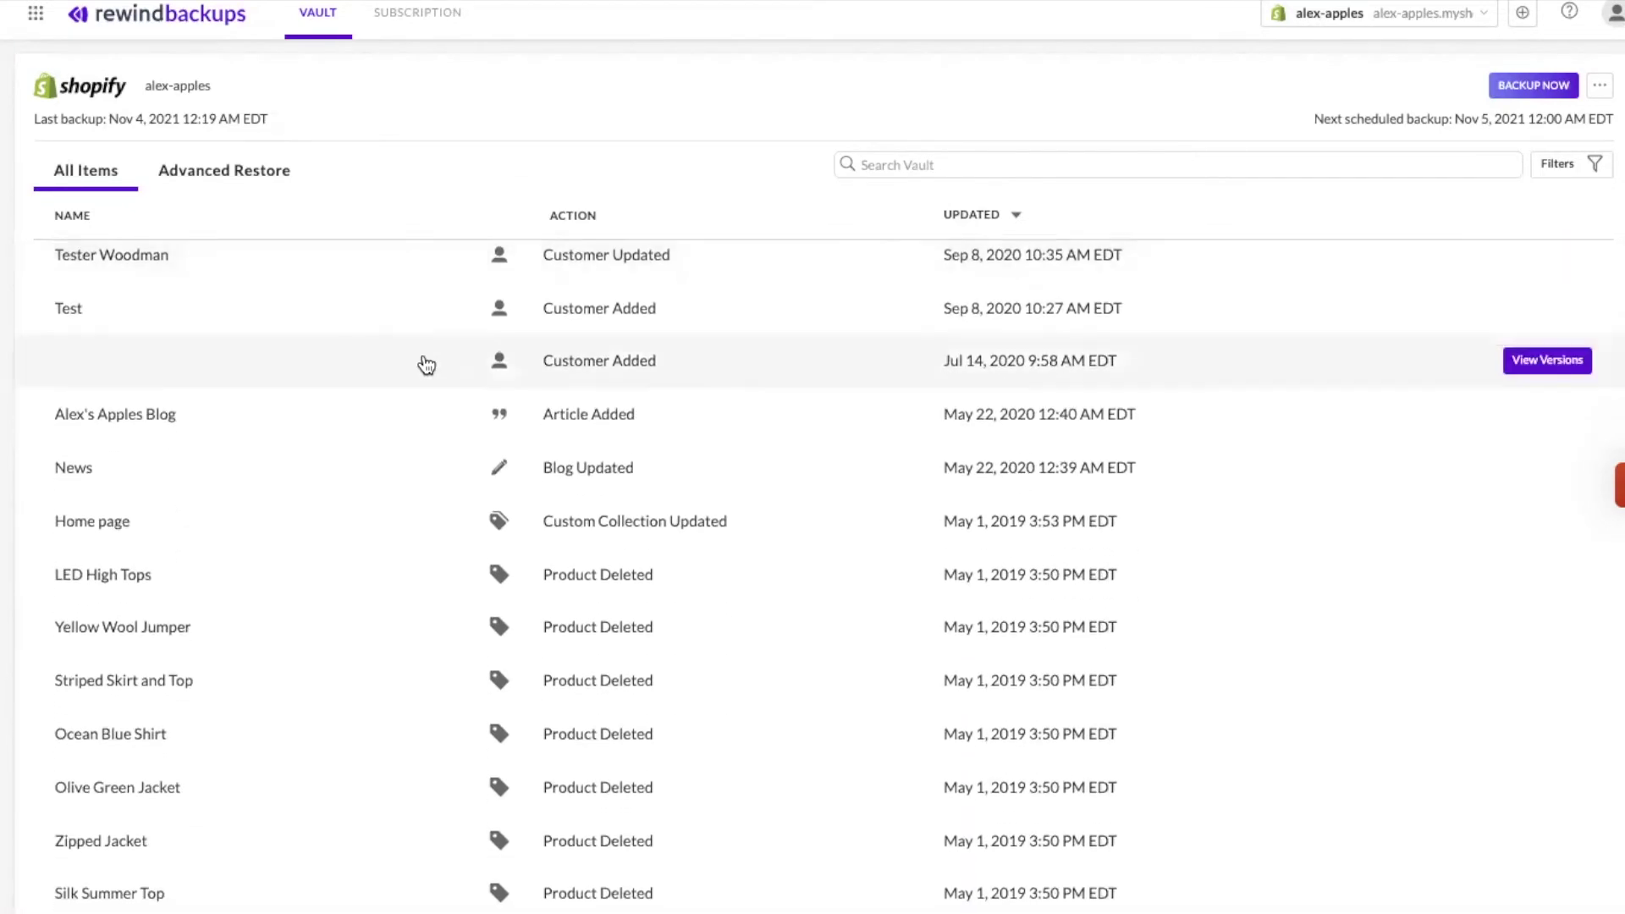
pyautogui.scroll(-4, 373, 392)
pyautogui.scroll(-2, 371, 392)
pyautogui.scroll(3, 319, 555)
pyautogui.scroll(-7, 319, 555)
pyautogui.scroll(10, 319, 556)
pyautogui.scroll(5, 319, 556)
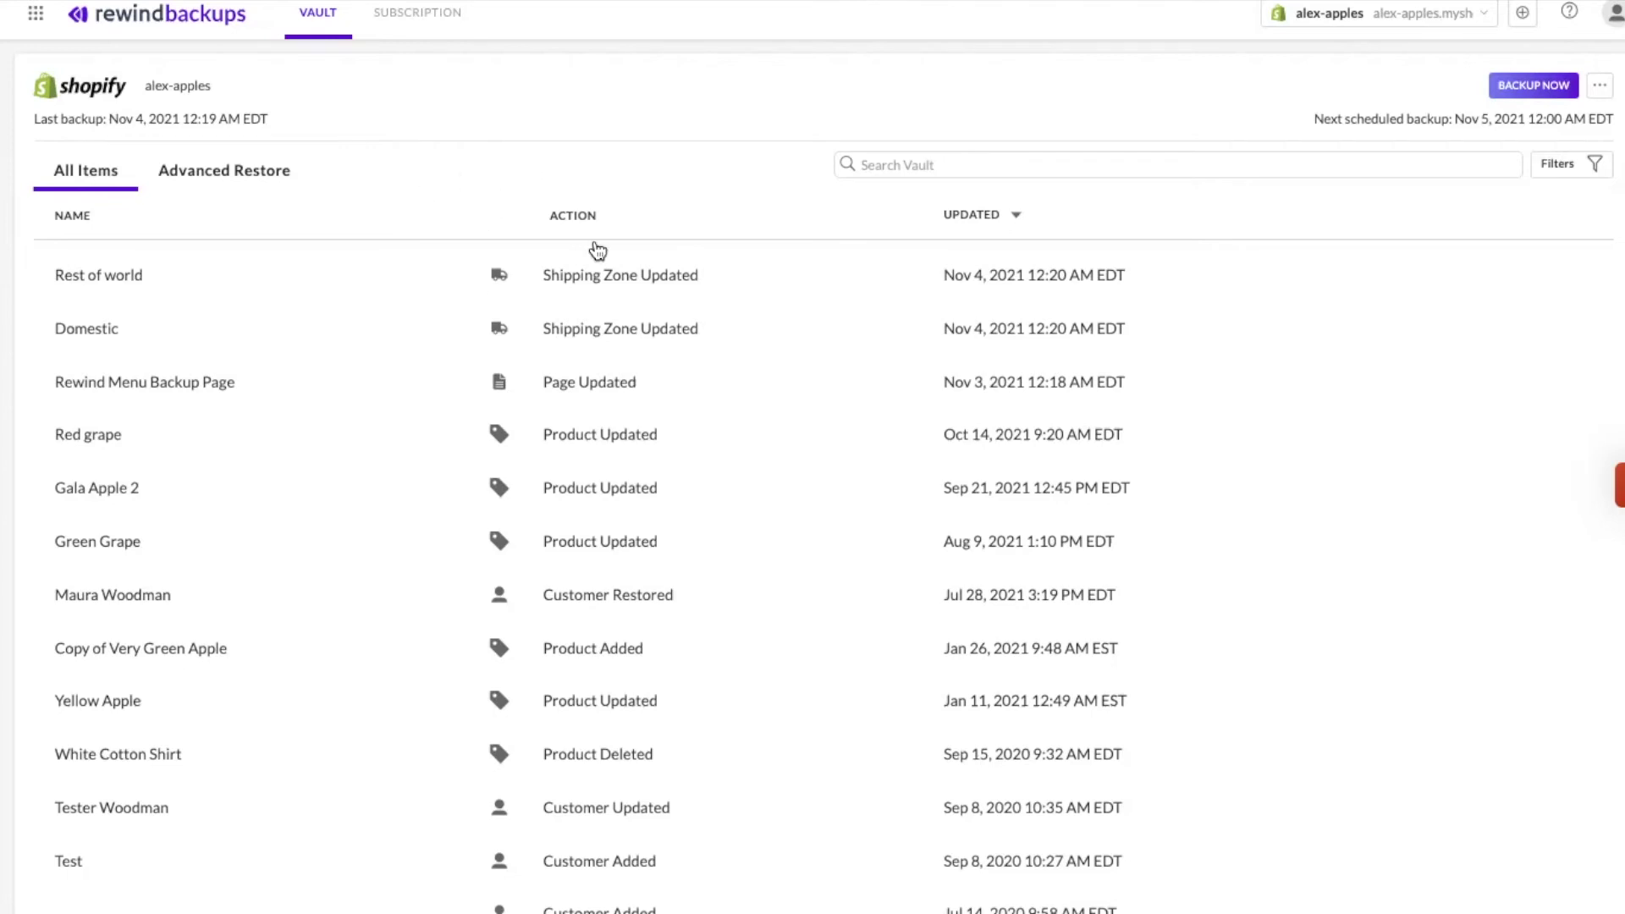
# - Filter the vault to show only the Product content type and look through the filtered items
pyautogui.click(914, 157)
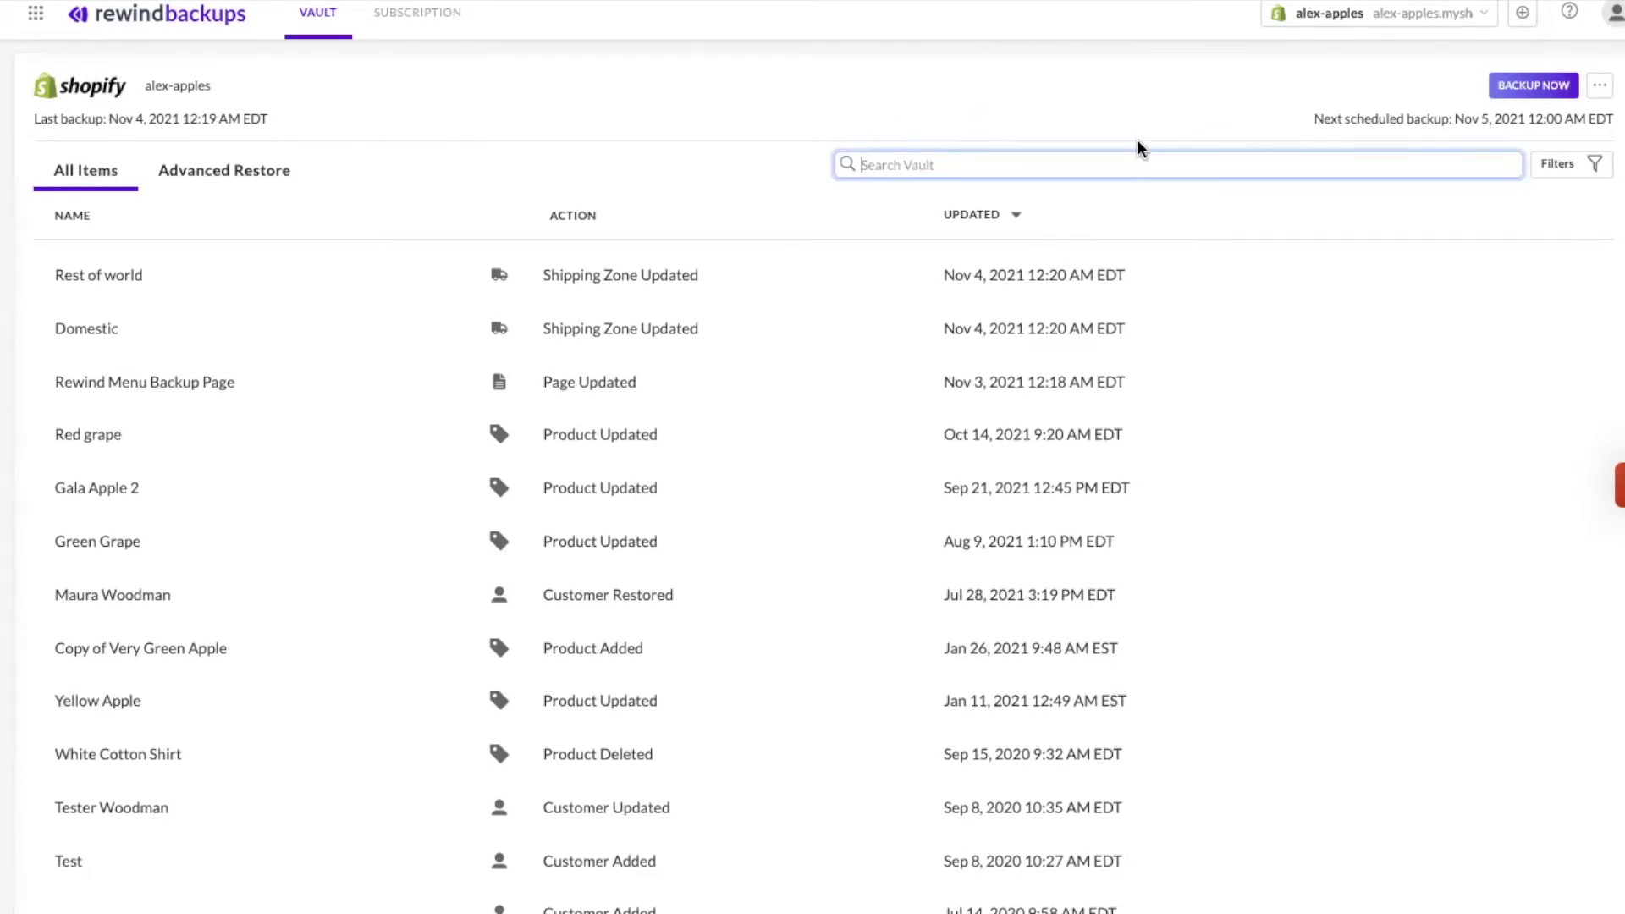
pyautogui.click(1554, 165)
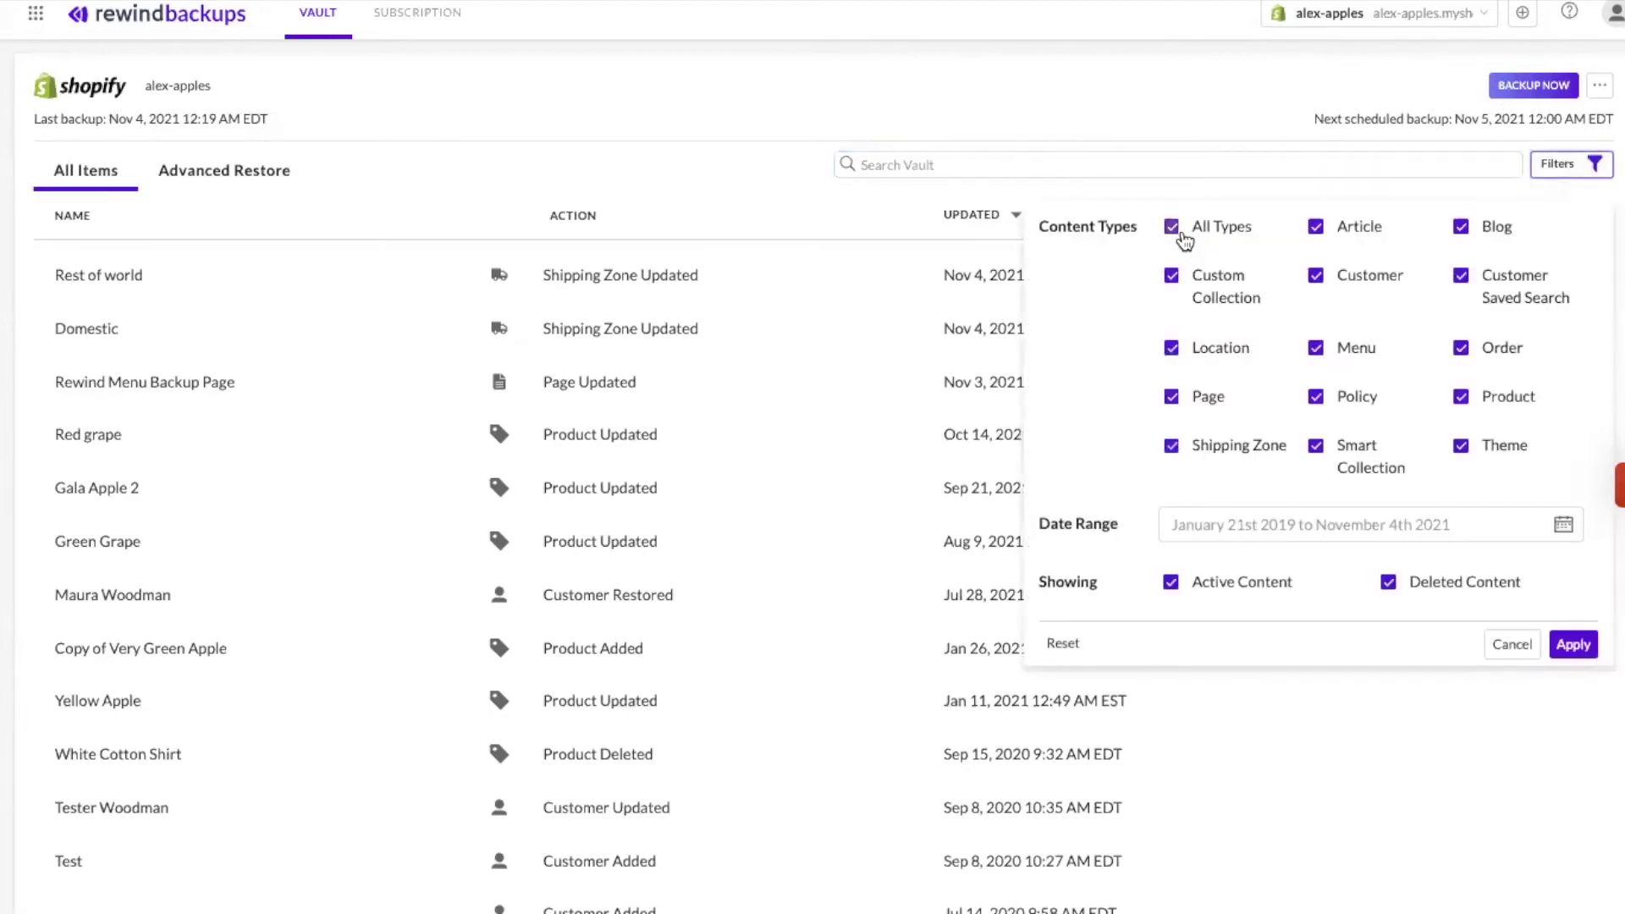
pyautogui.click(1173, 227)
pyautogui.click(1461, 395)
pyautogui.click(1572, 644)
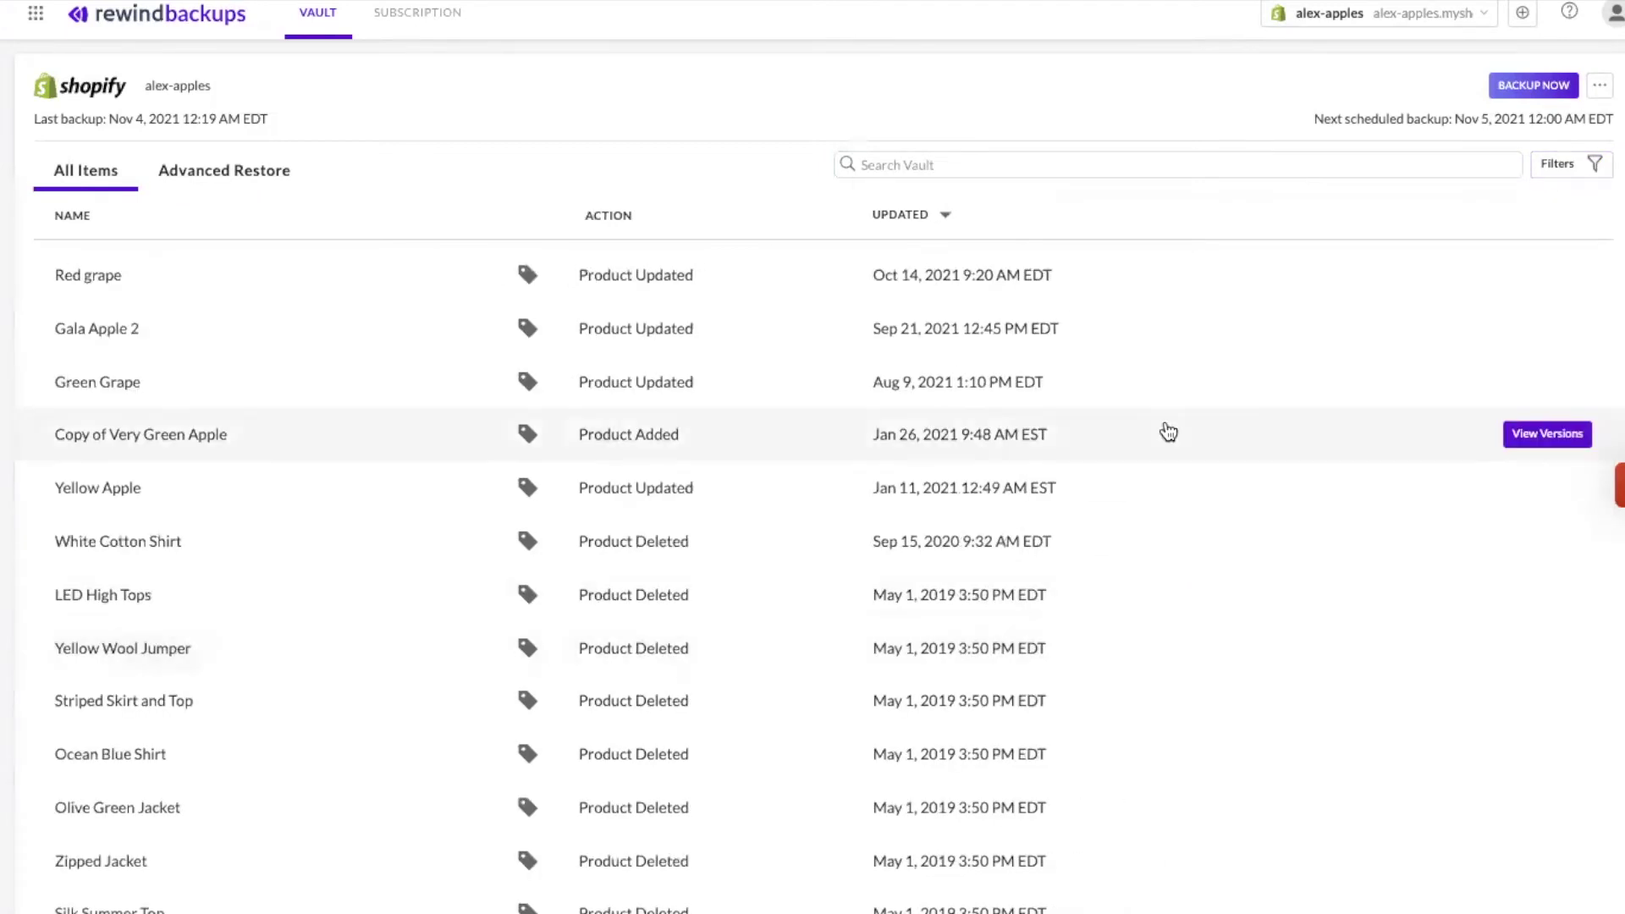
pyautogui.scroll(-7, 1115, 392)
pyautogui.scroll(5, 1116, 393)
pyautogui.scroll(3, 1116, 392)
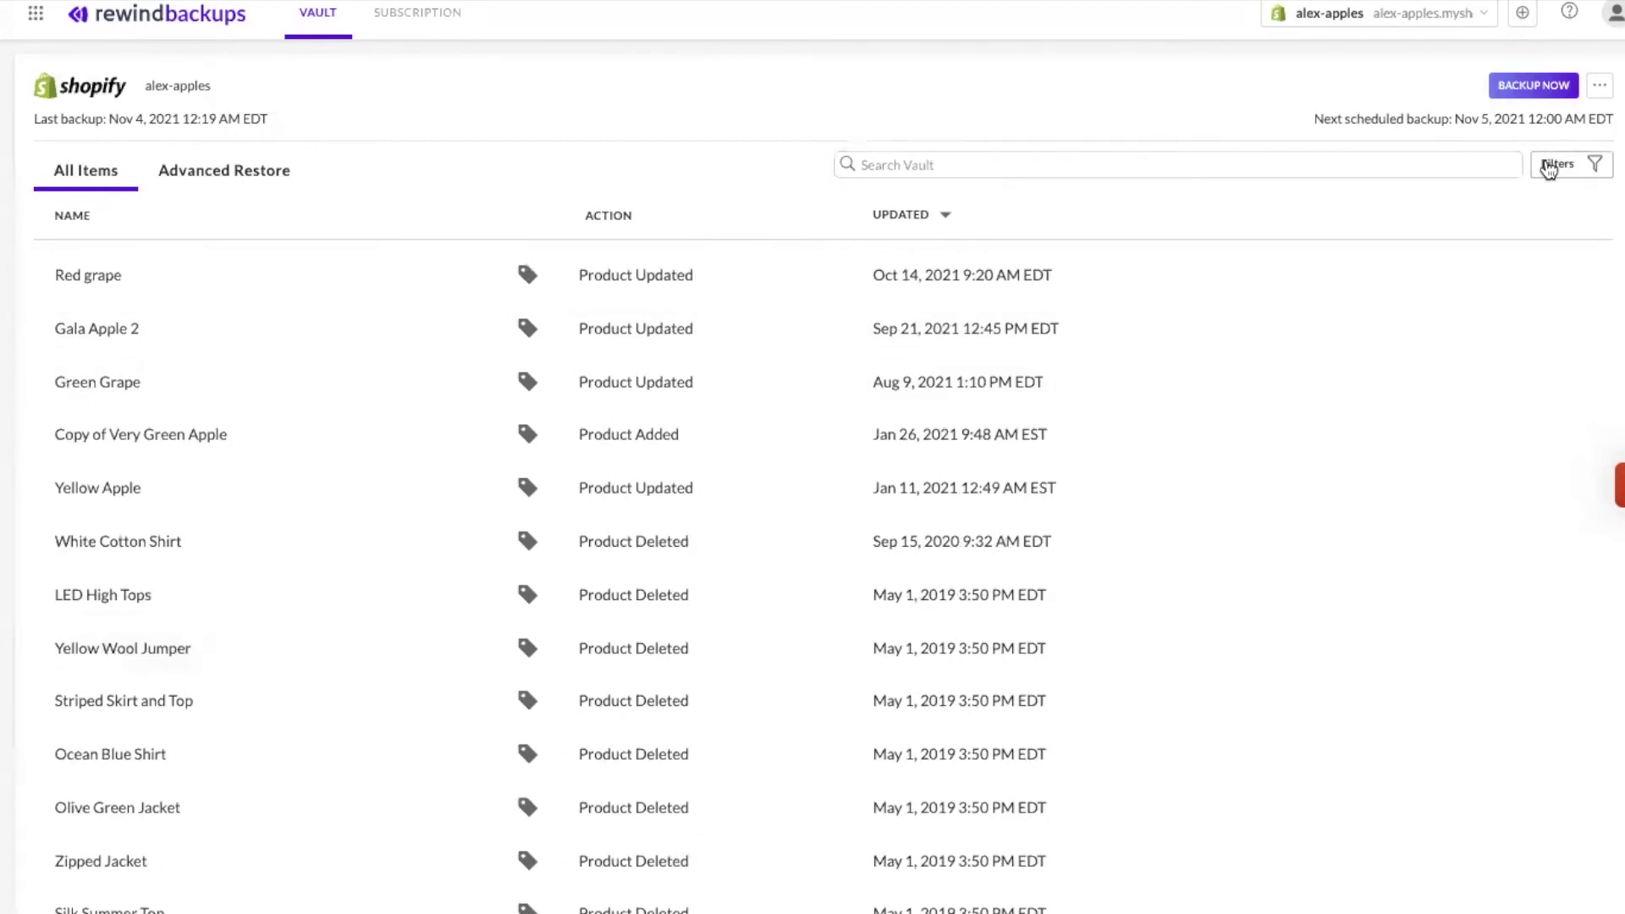
# - Reset the vault filter to include all content types
pyautogui.click(1549, 168)
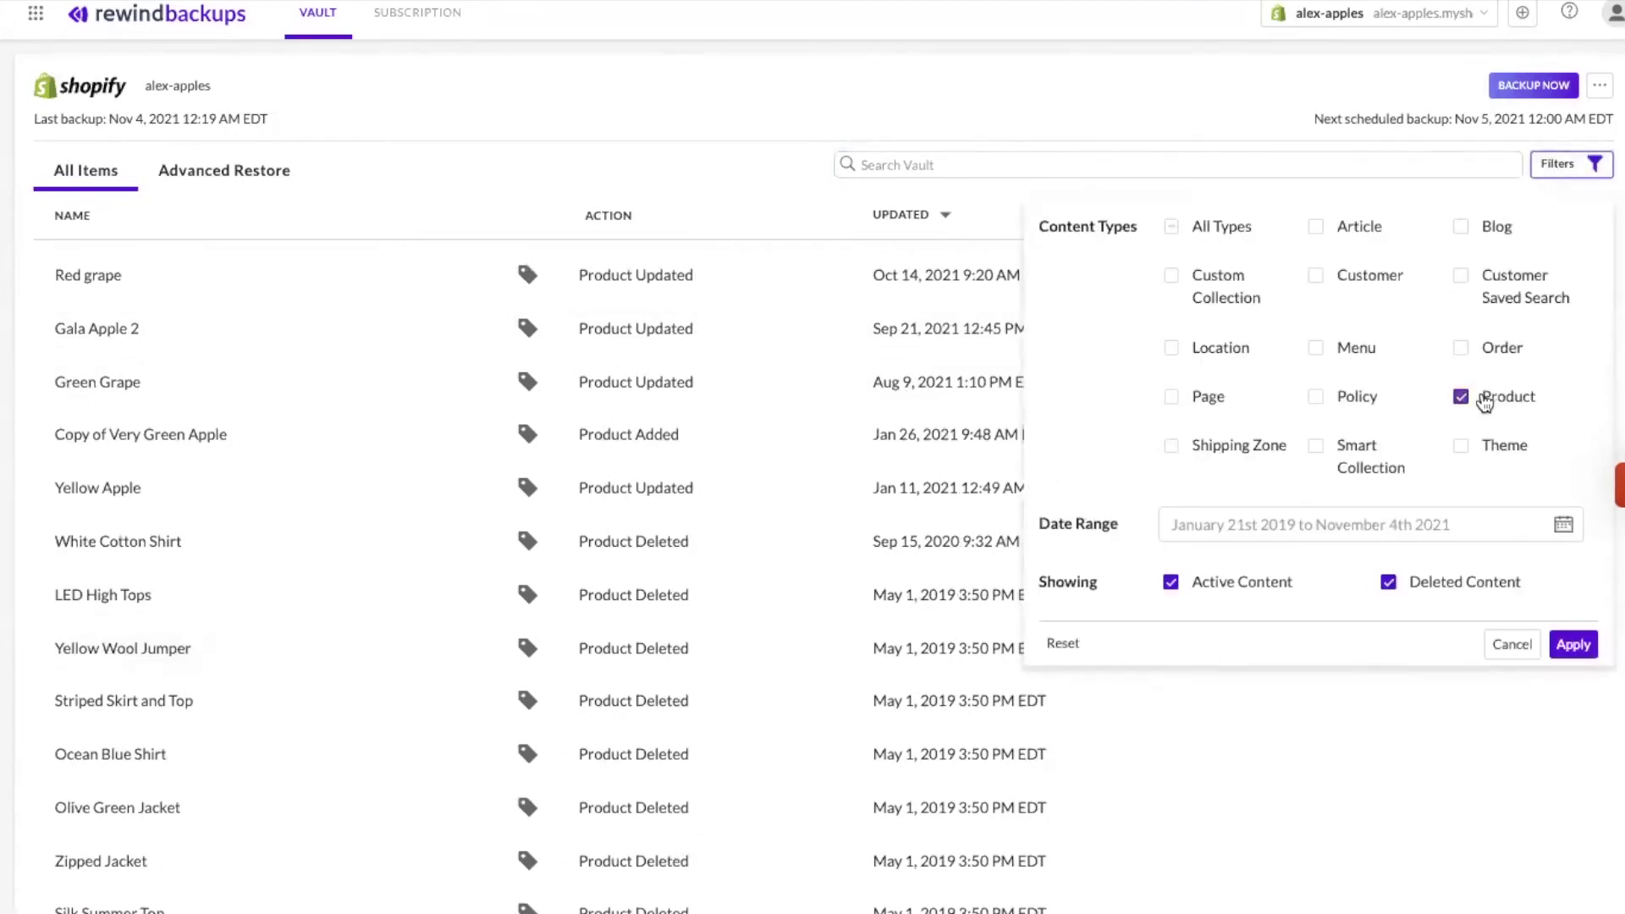
pyautogui.click(1462, 398)
pyautogui.click(1171, 227)
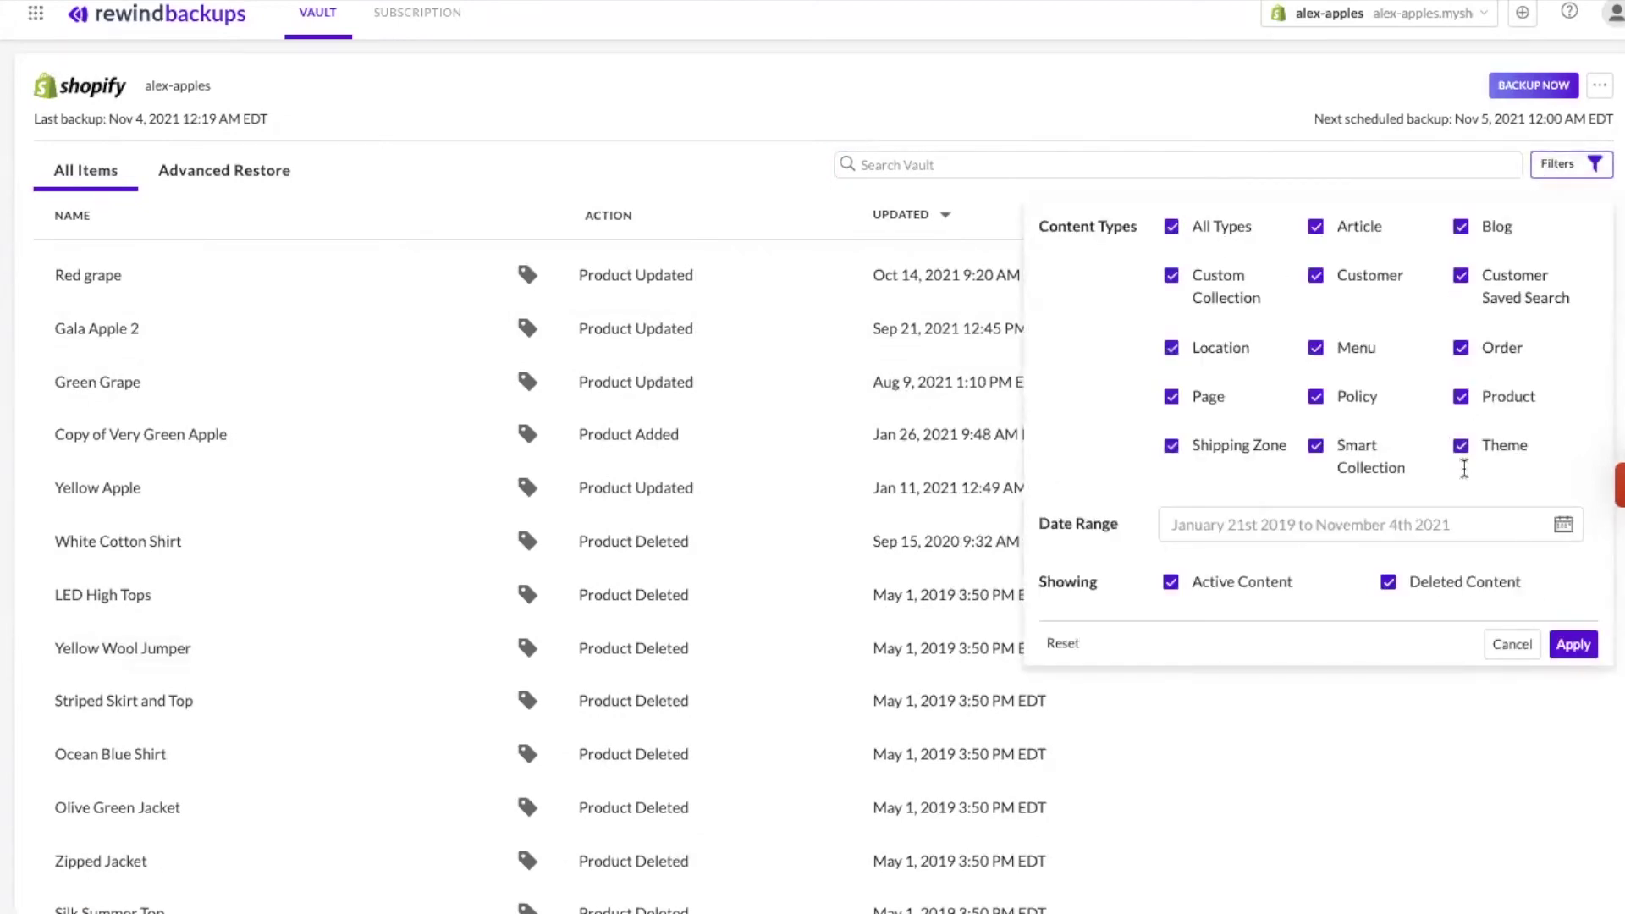
pyautogui.click(1573, 645)
# - Search the vault for "grape" and view the versions of the Green Grape product
pyautogui.click(967, 166)
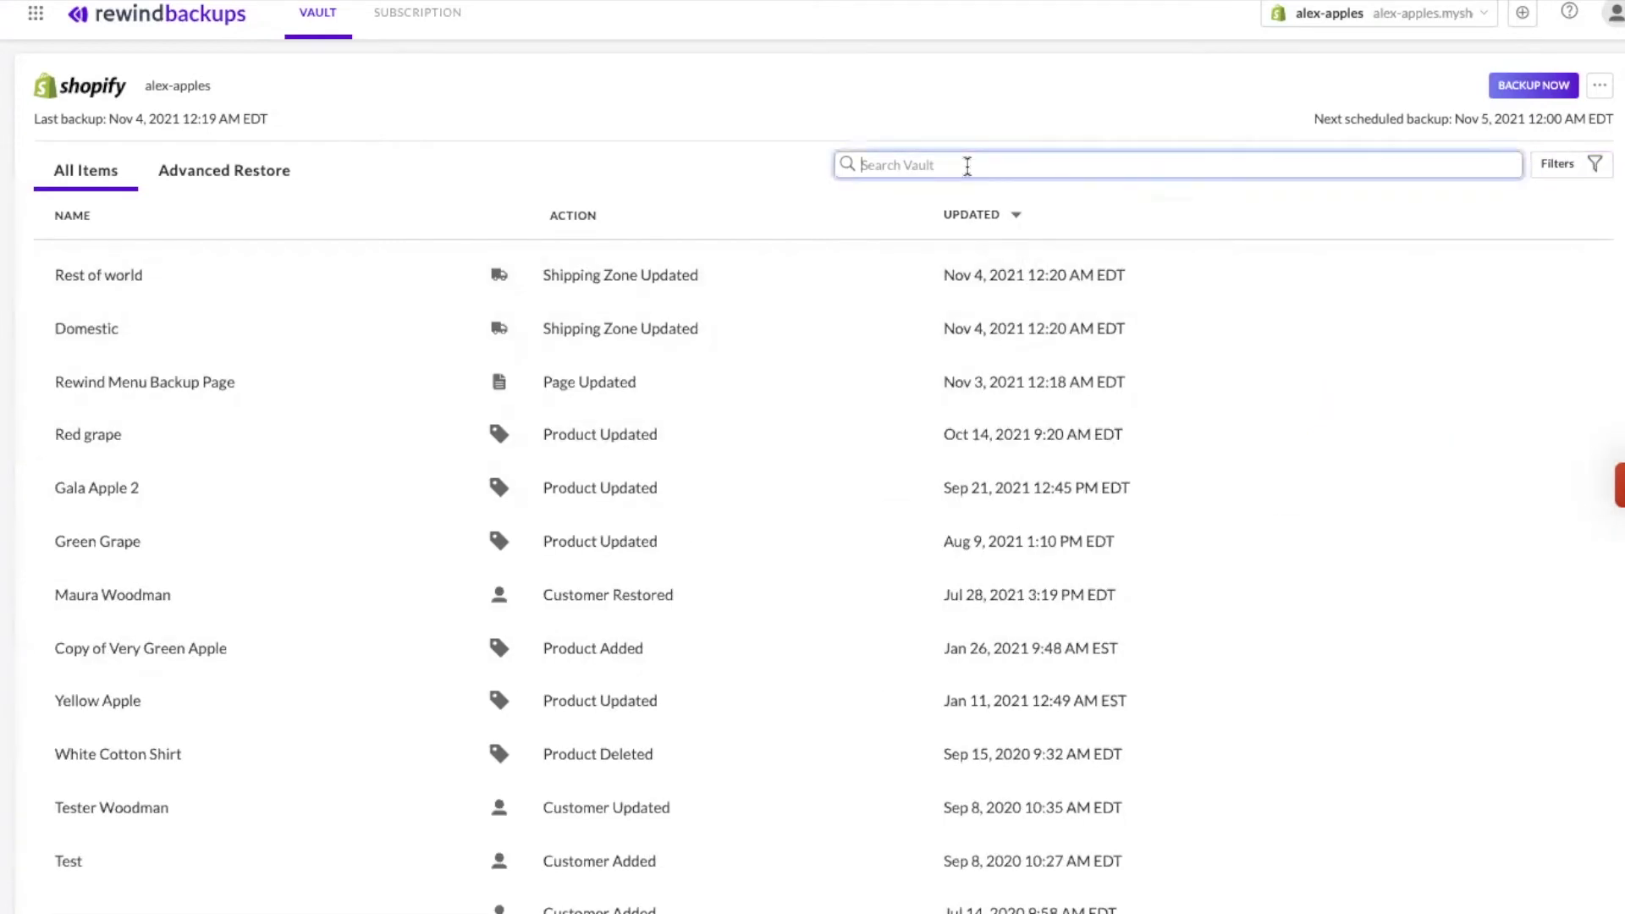
pyautogui.write('grape')
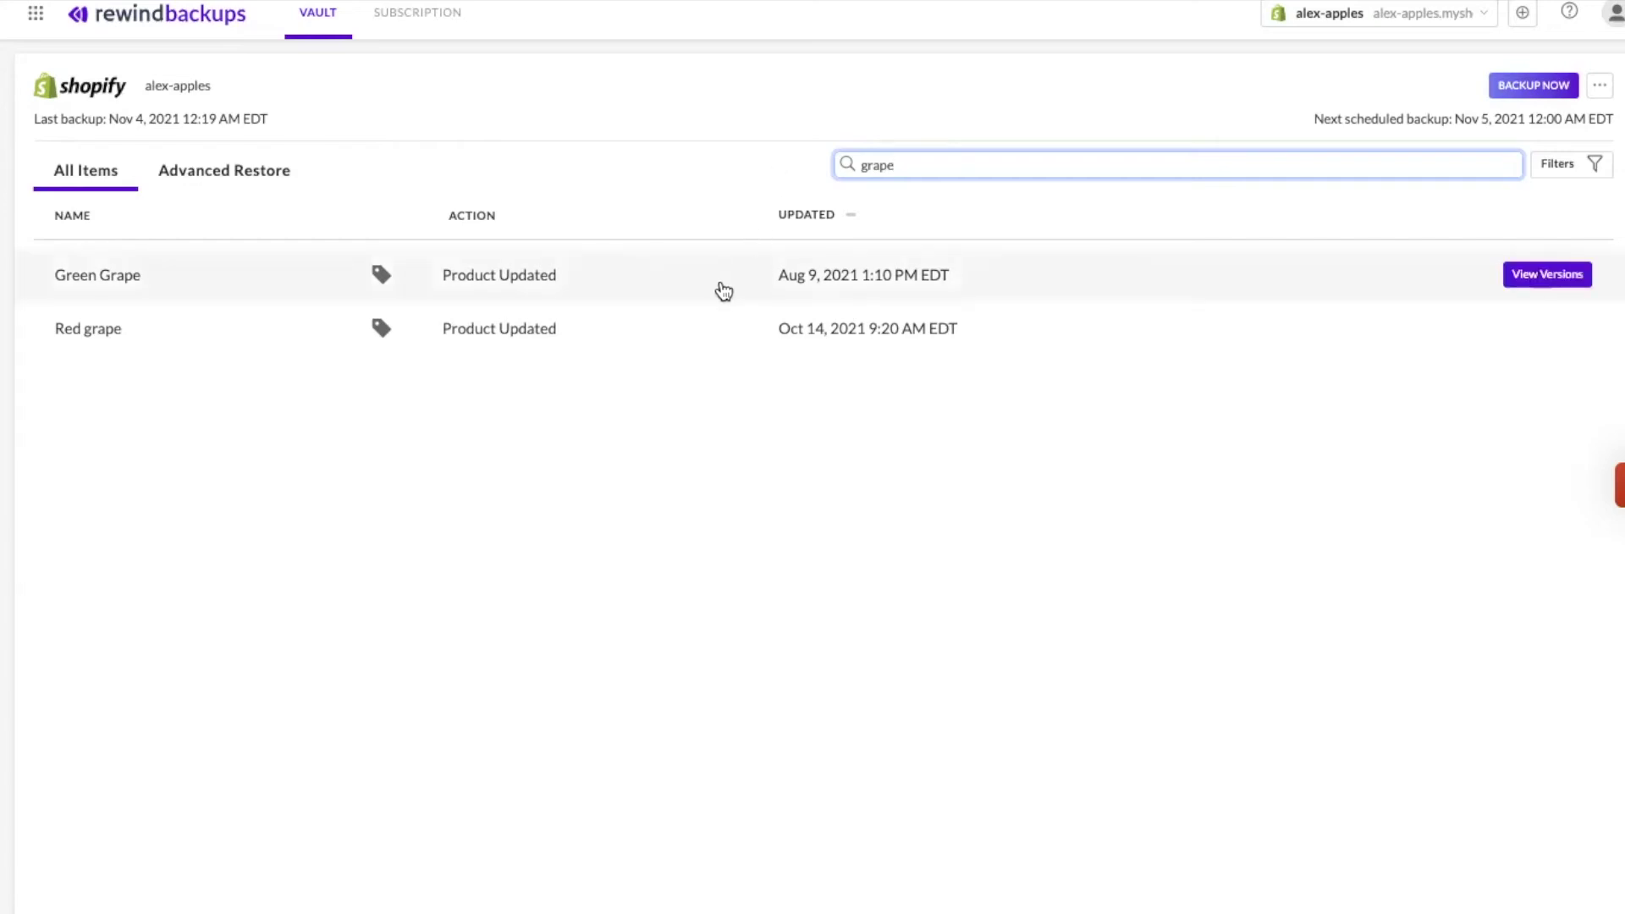
pyautogui.click(723, 292)
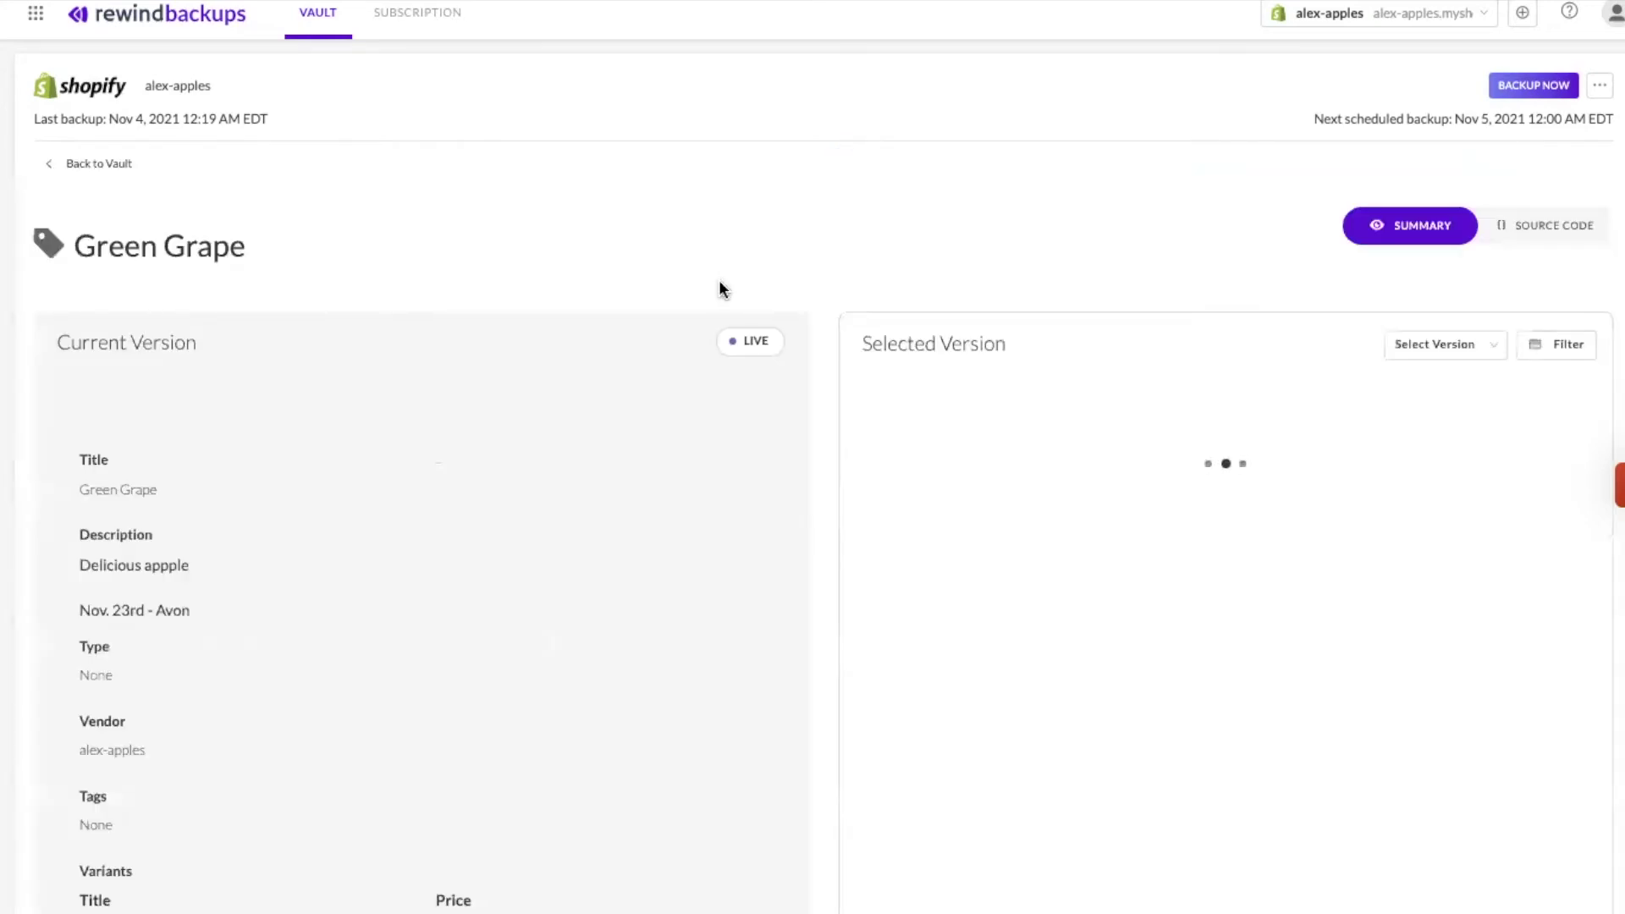
pyautogui.scroll(-1, 692, 284)
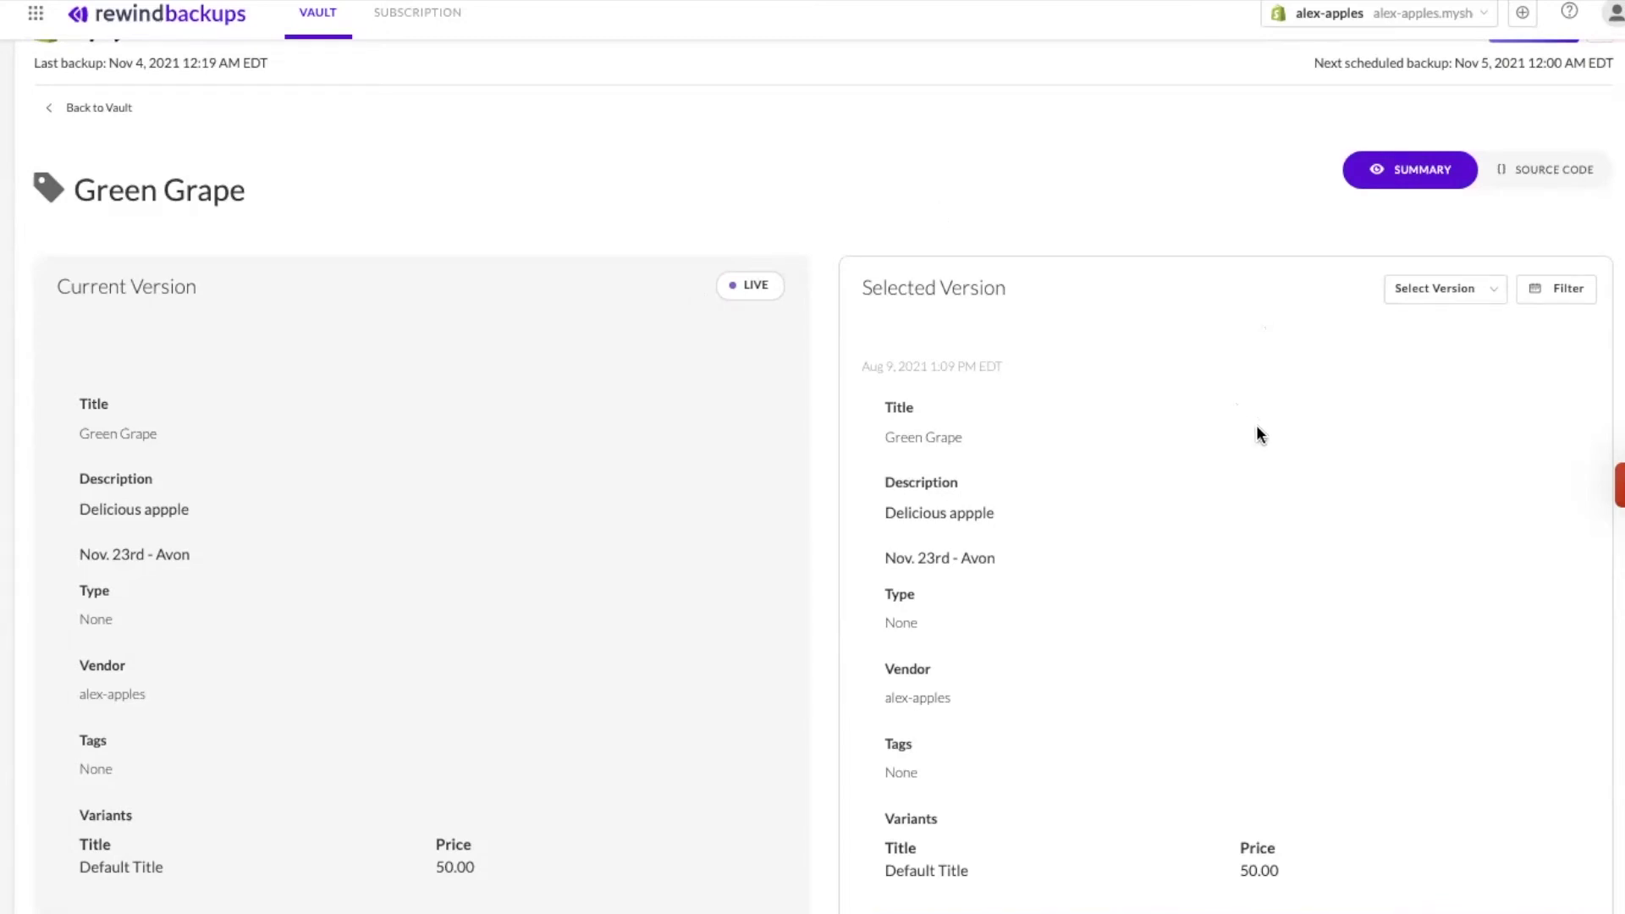
# - Browse the product's backup versions and choose the one from Jul 6, 2021 3:47 PM EDT for comparison
pyautogui.click(1443, 294)
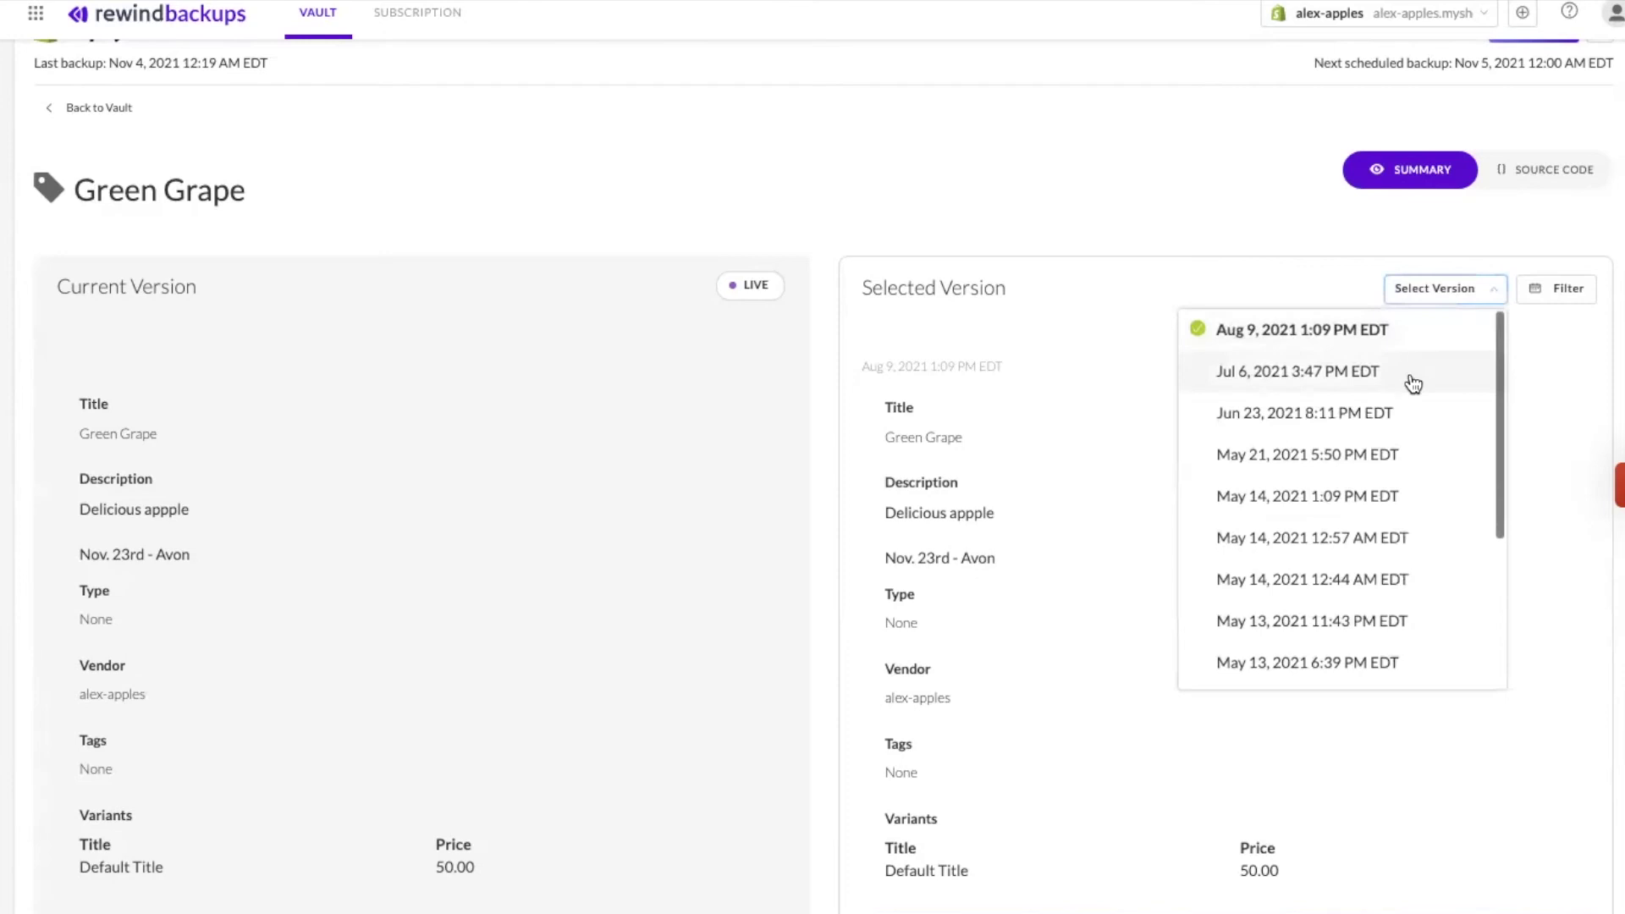
pyautogui.scroll(-2, 1413, 385)
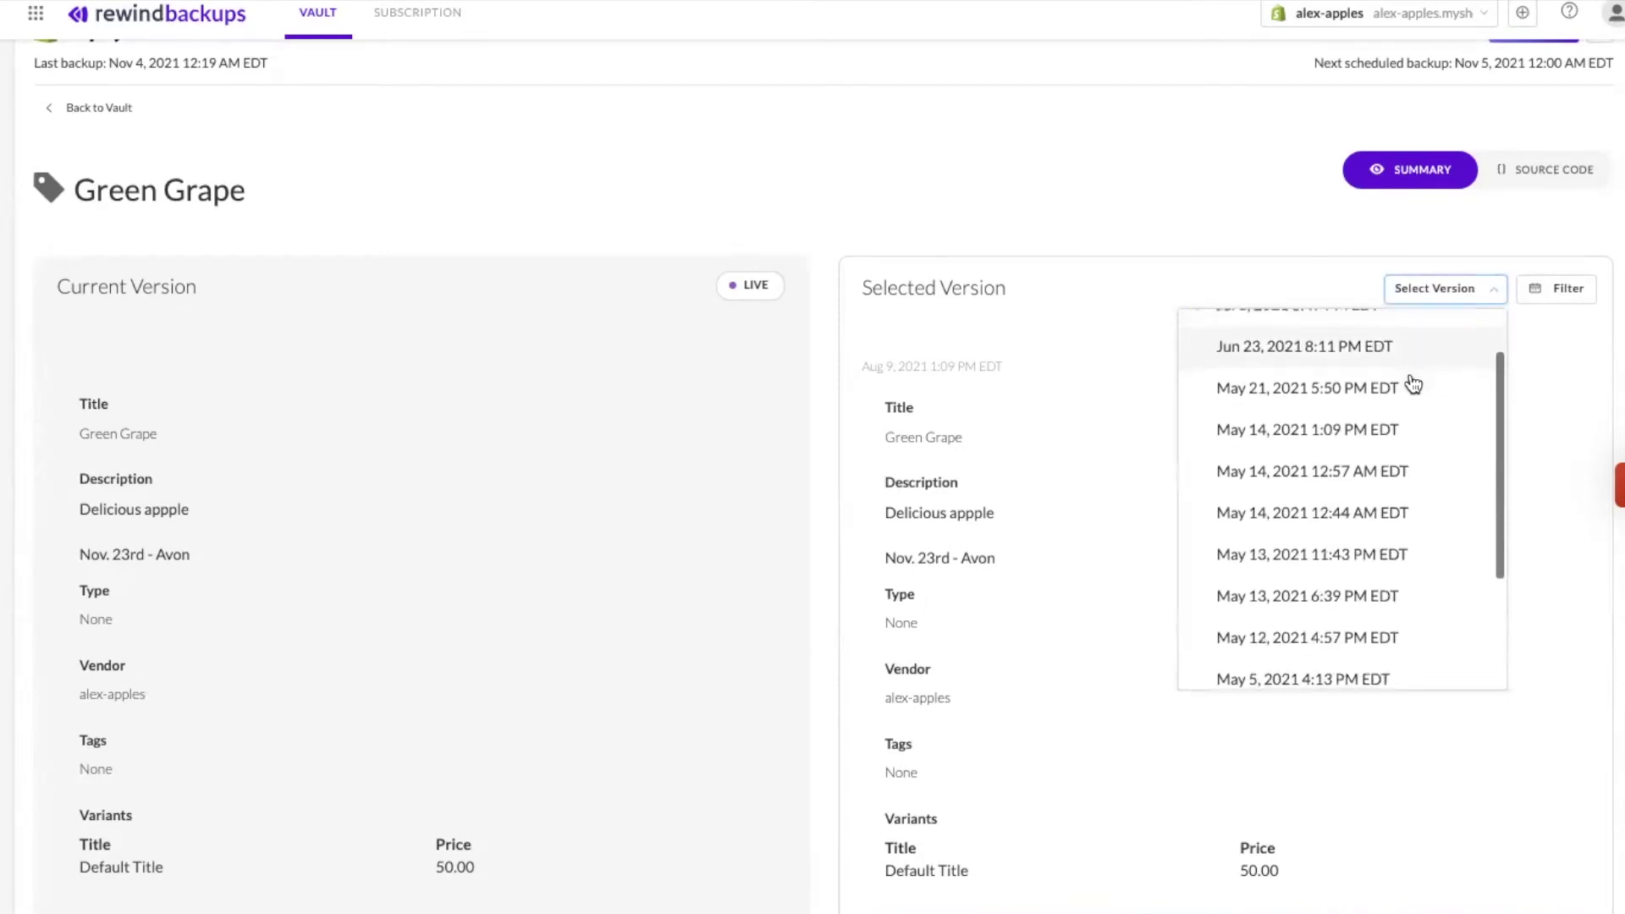
pyautogui.scroll(-1, 1413, 385)
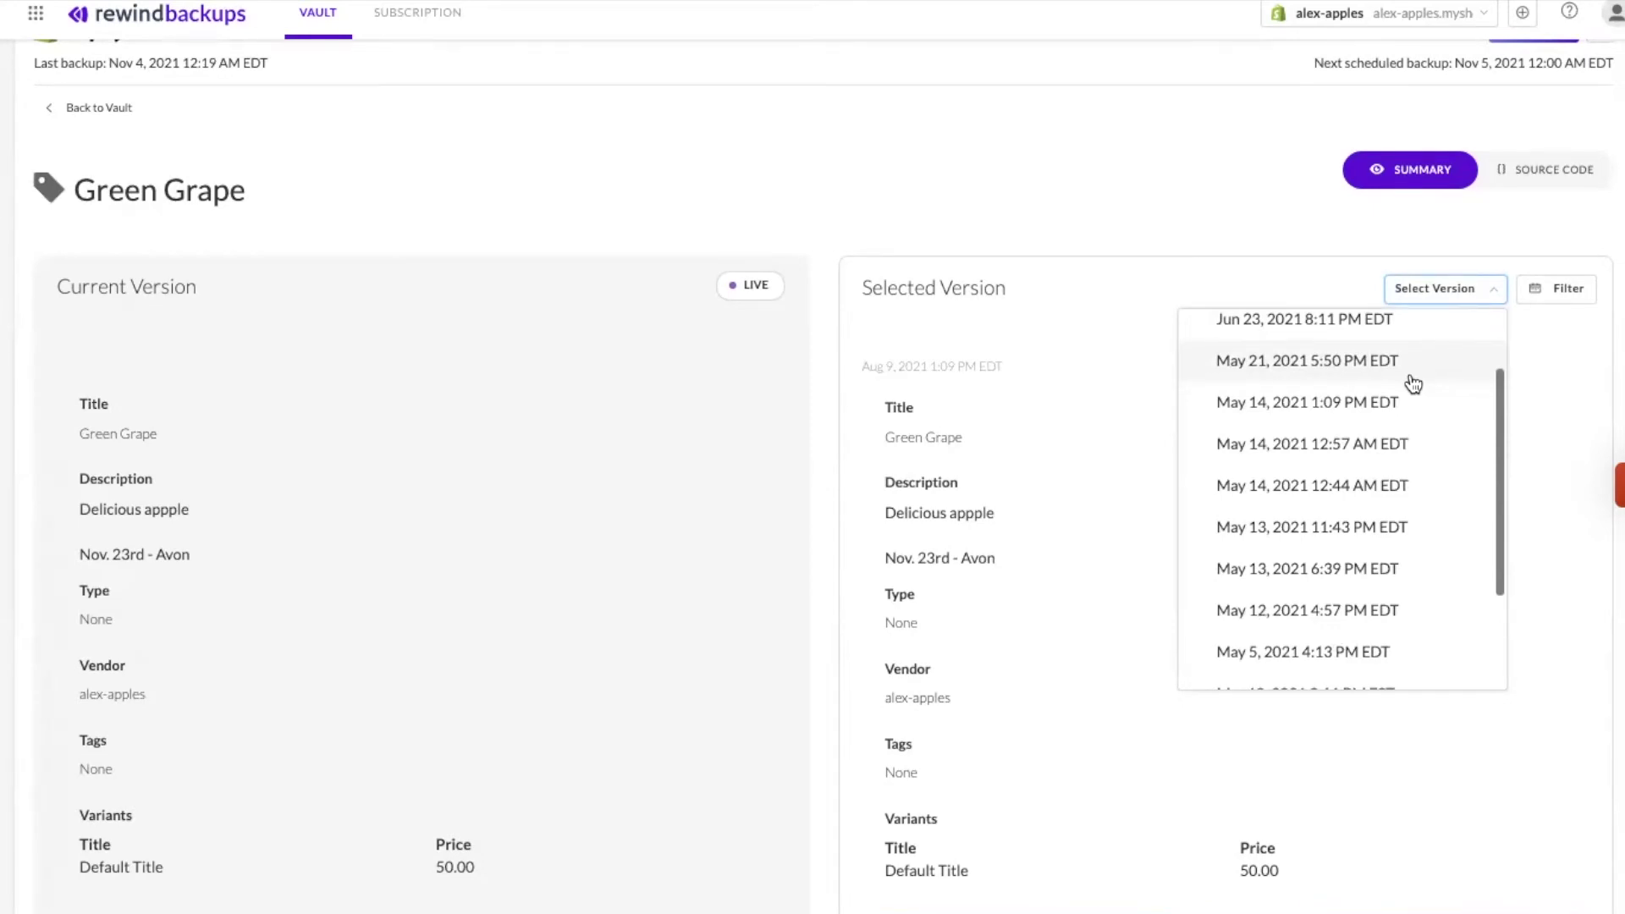
pyautogui.scroll(-3, 1405, 398)
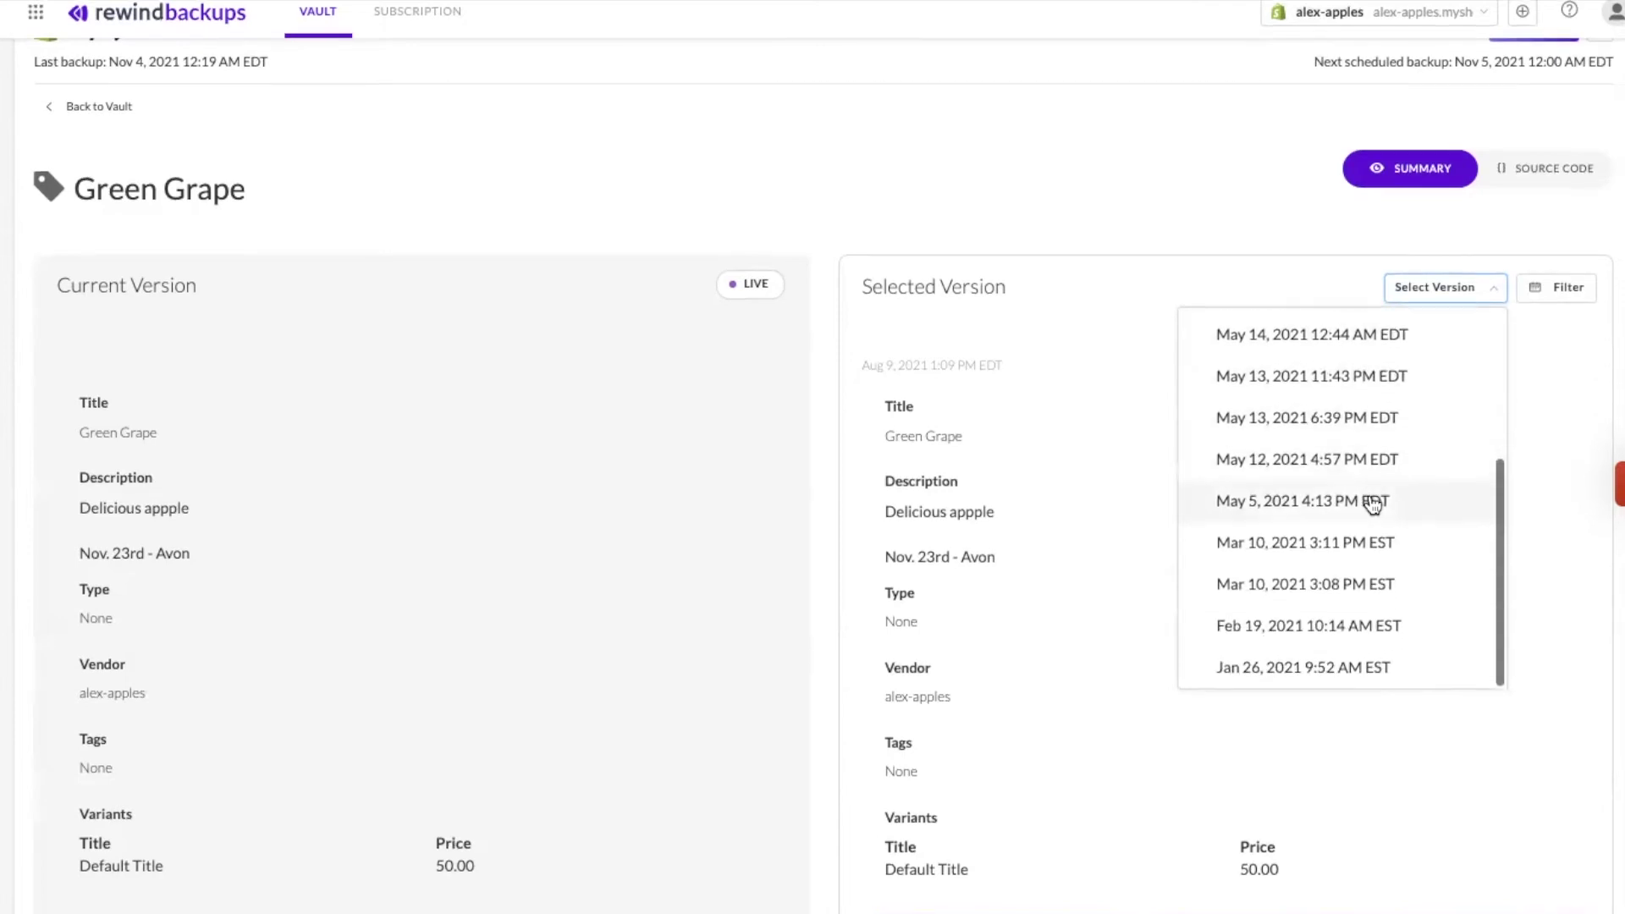
pyautogui.scroll(5, 1372, 505)
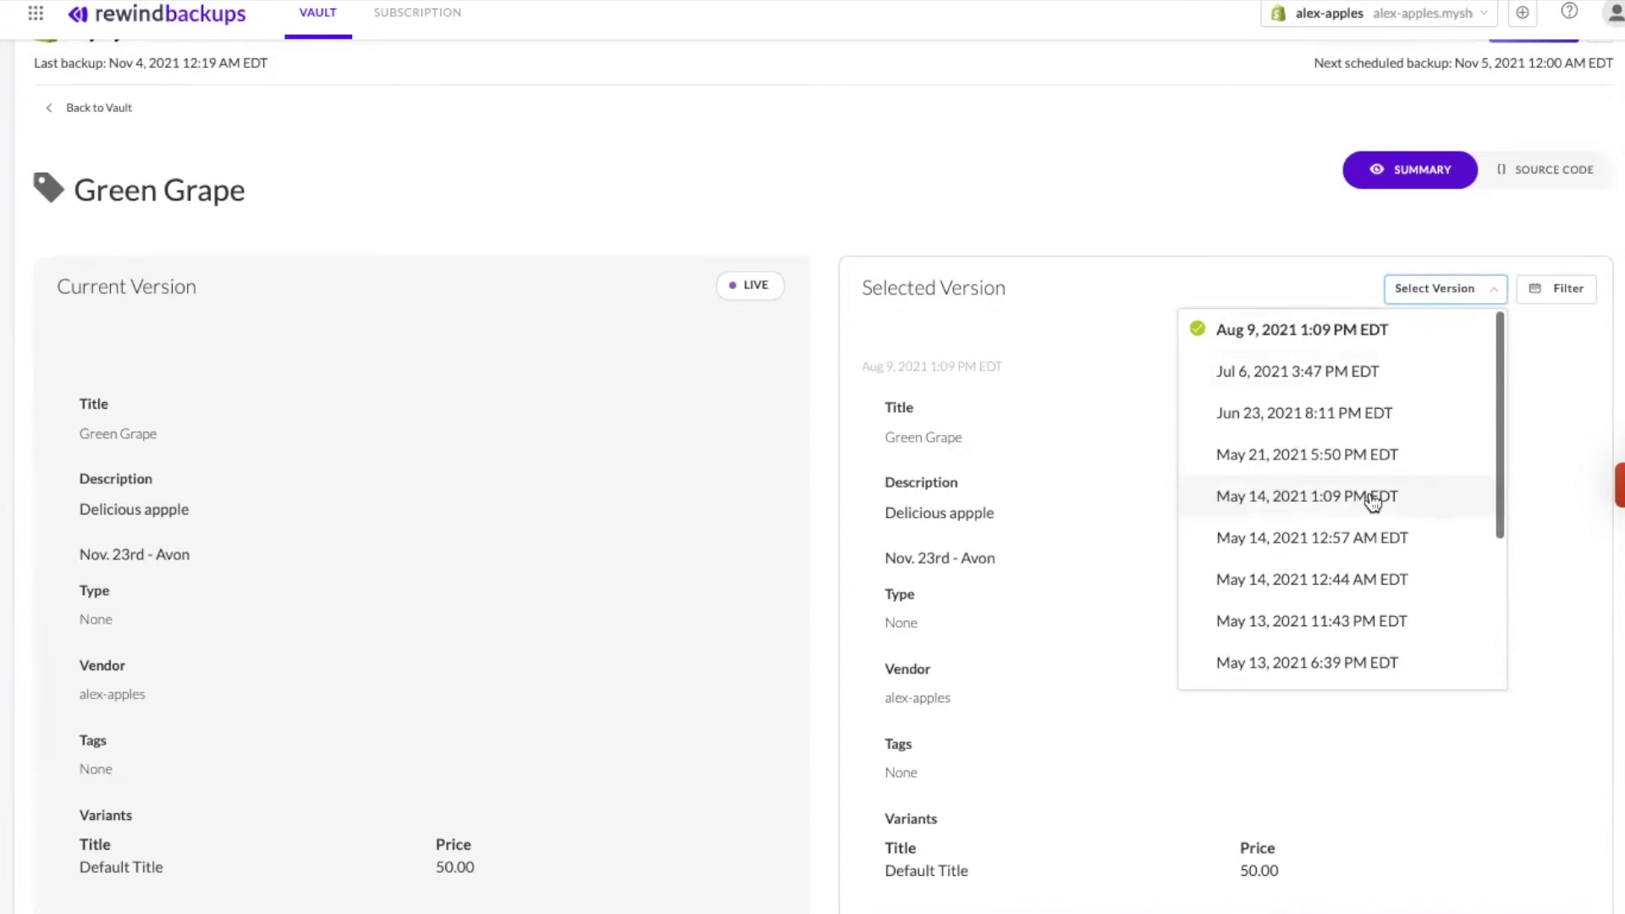
pyautogui.click(1315, 391)
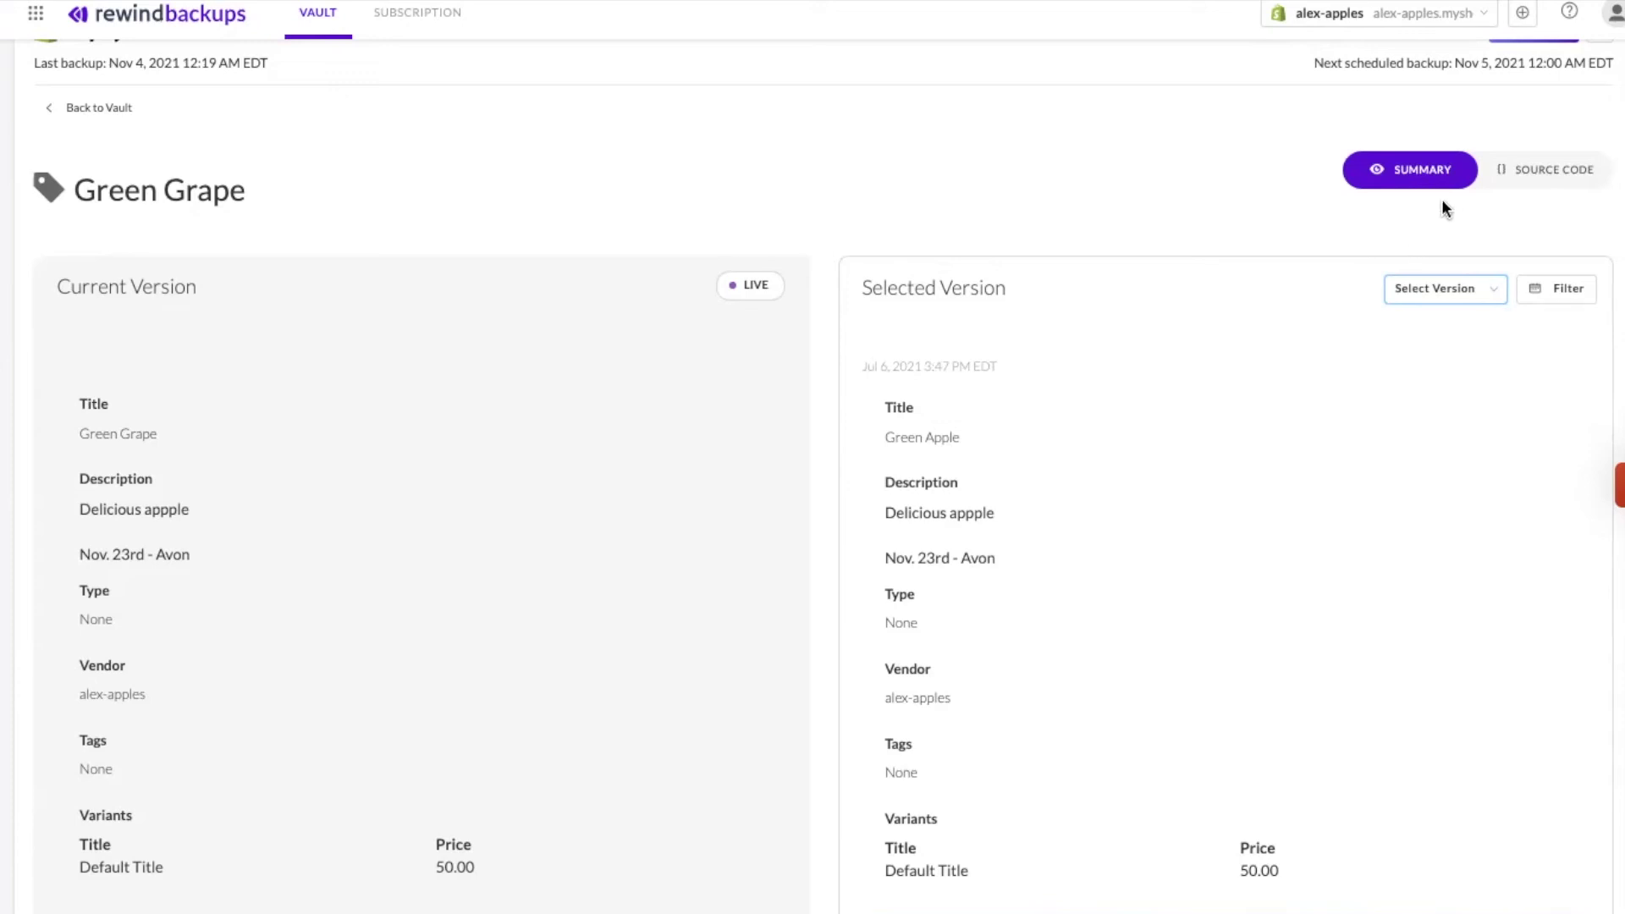
# - Compare the source code of the current and selected versions, examining the highlighted title and updated_at differences
pyautogui.click(1544, 191)
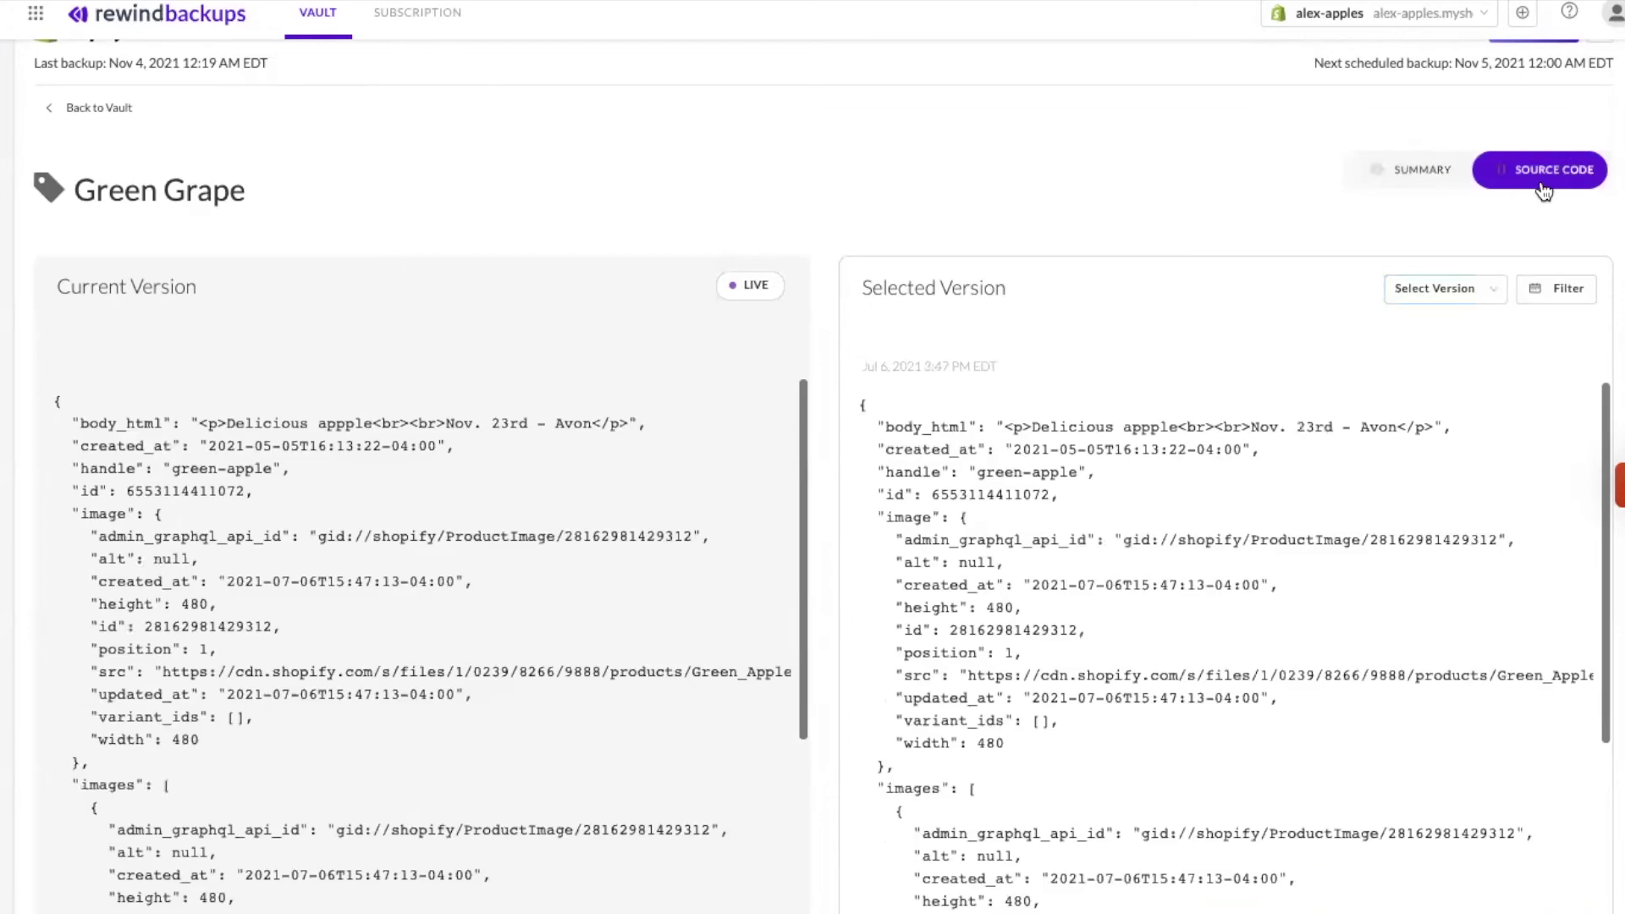
pyautogui.scroll(-3, 1356, 423)
pyautogui.scroll(-3, 1342, 464)
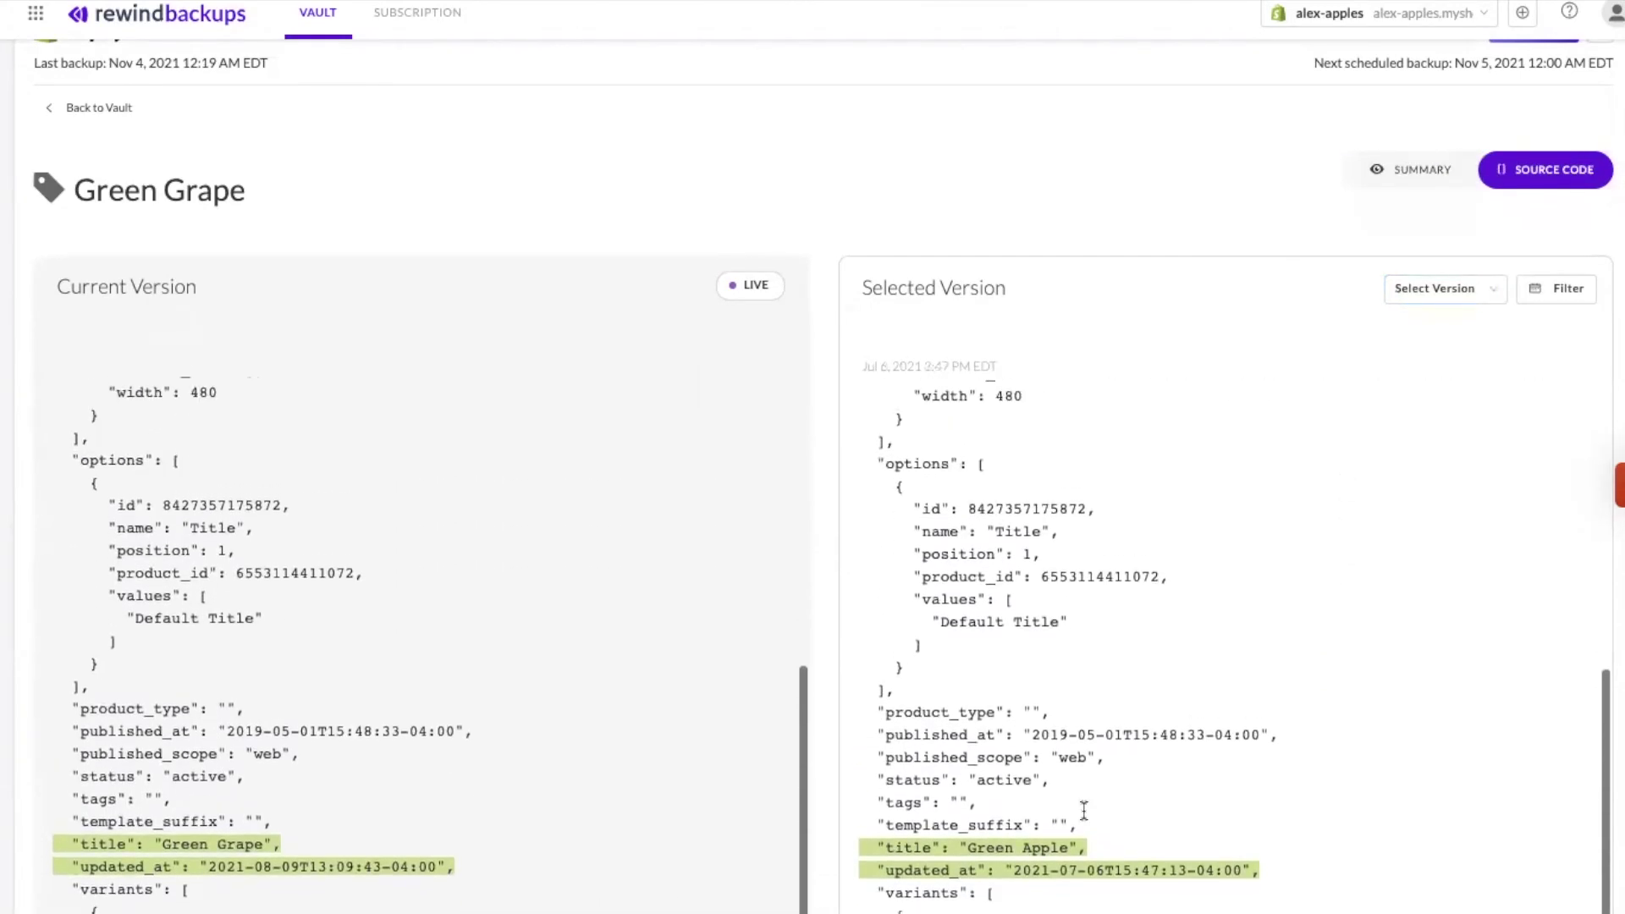
pyautogui.moveTo(1268, 871); pyautogui.dragTo(862, 852)
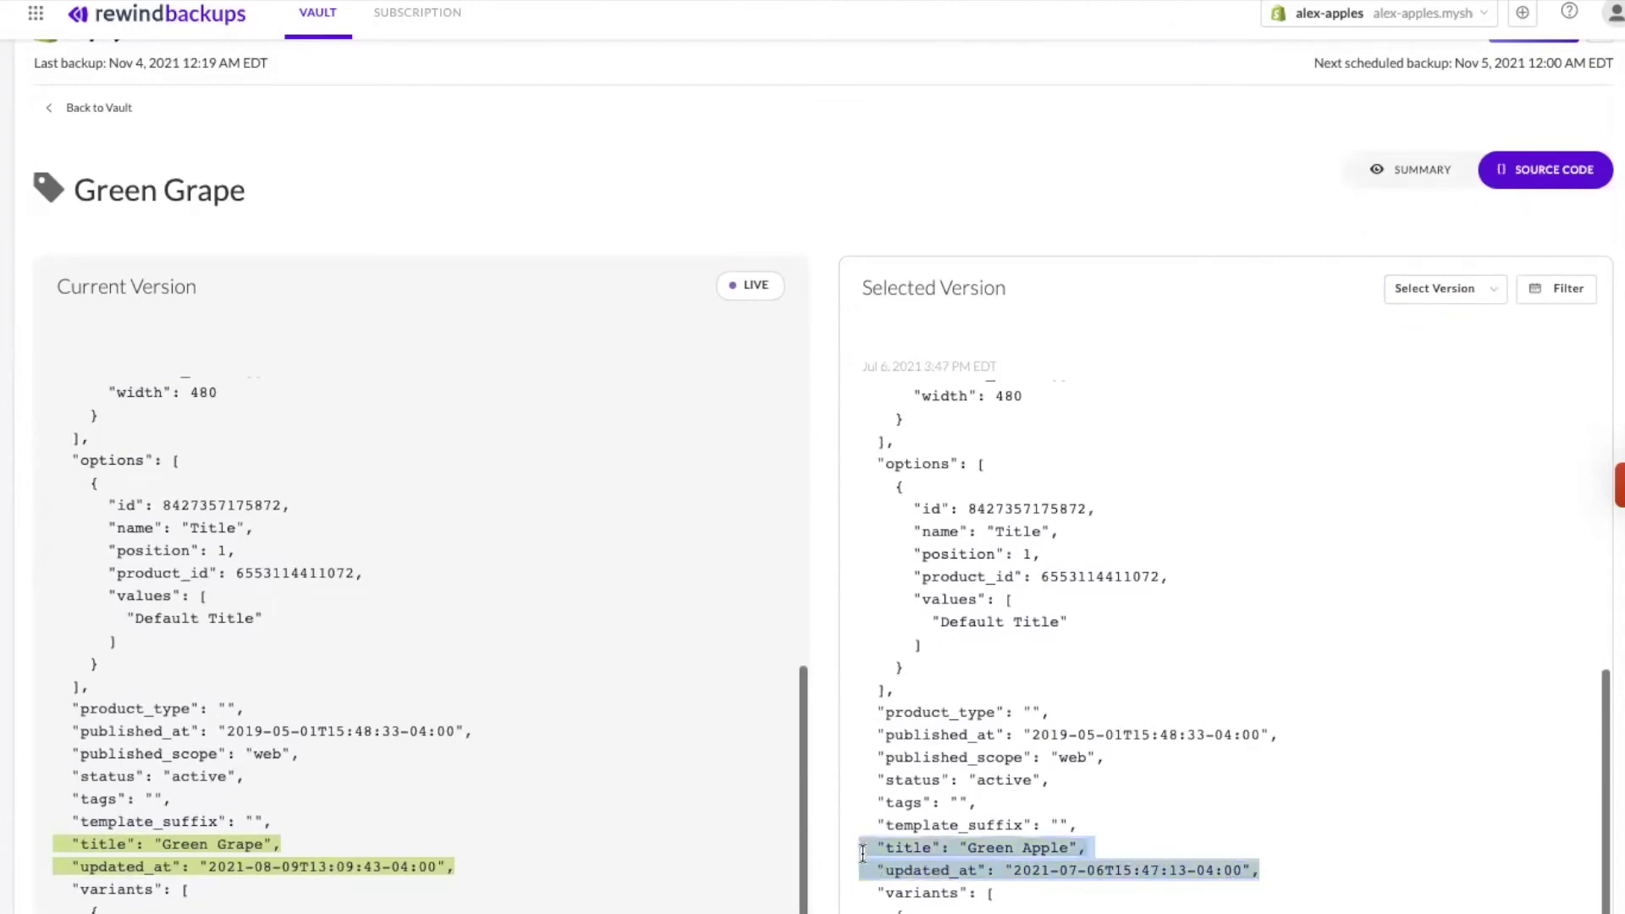
pyautogui.click(1240, 707)
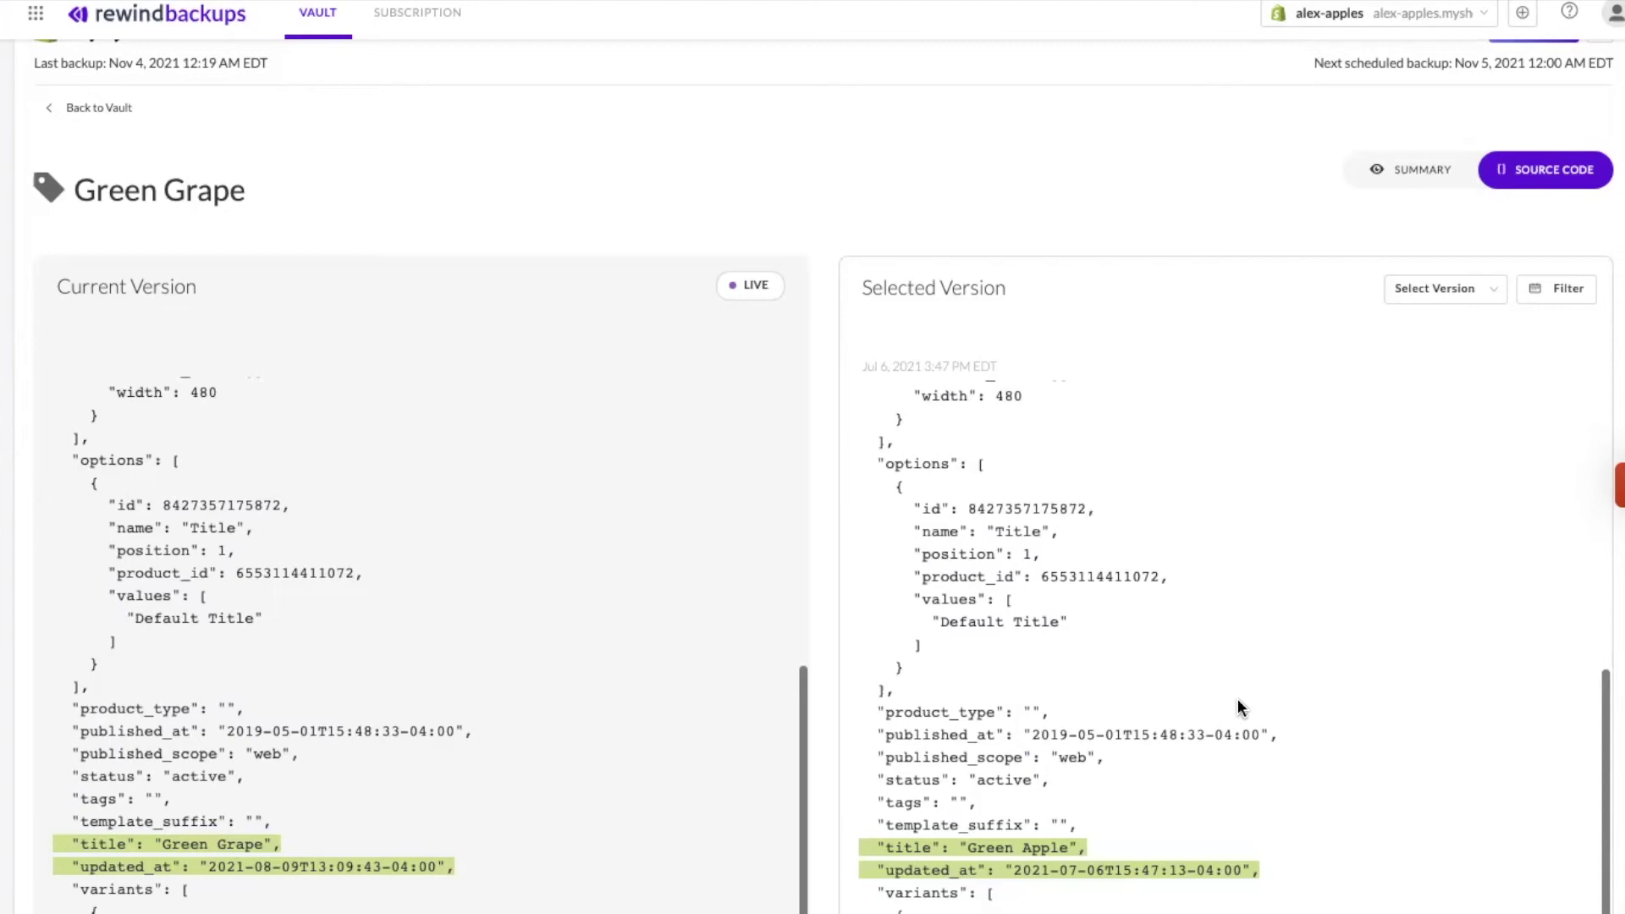
pyautogui.scroll(10, 1029, 676)
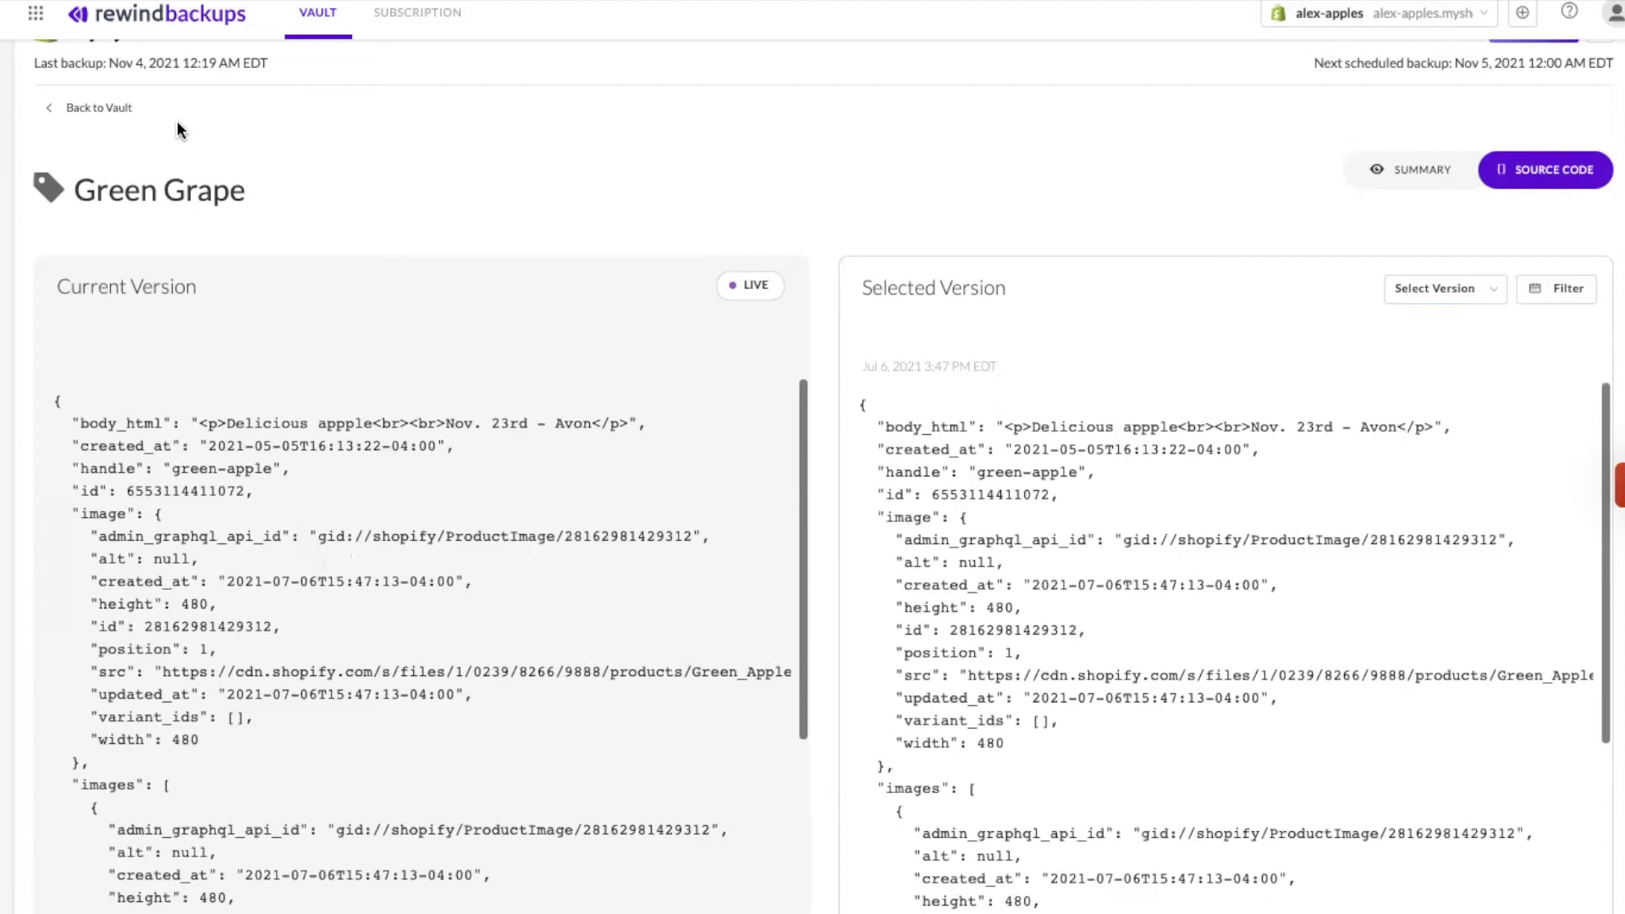
# - Return to the vault and bring up the Advanced Restore options
pyautogui.click(91, 116)
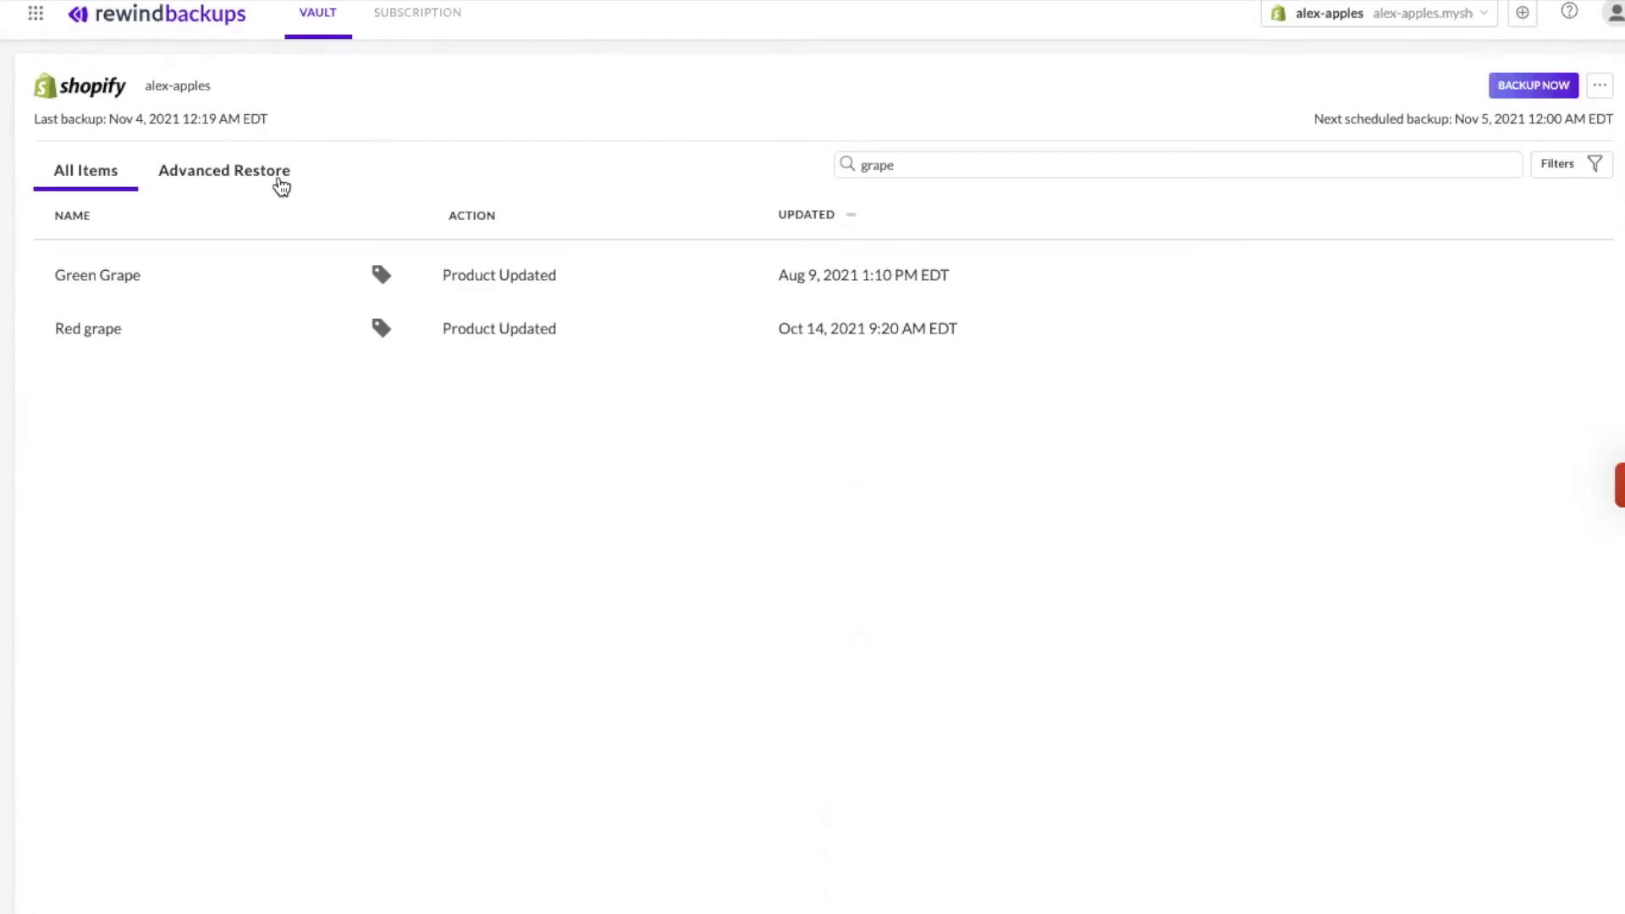
pyautogui.click(282, 187)
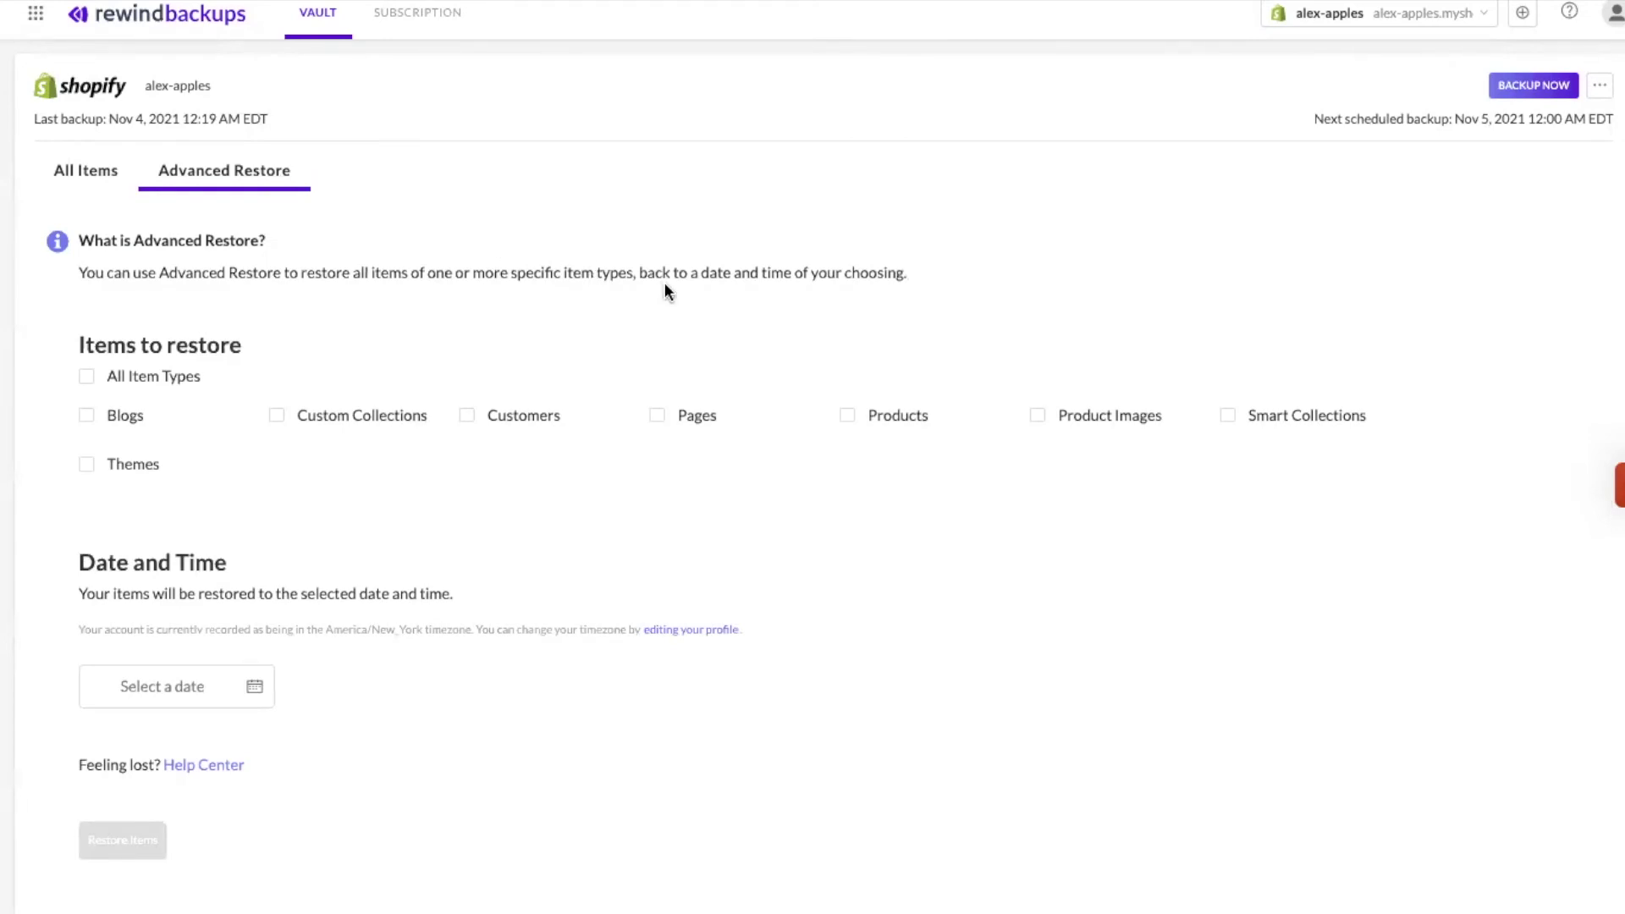
pyautogui.click(101, 389)
pyautogui.click(101, 389)
pyautogui.click(88, 416)
pyautogui.click(280, 418)
pyautogui.click(88, 418)
pyautogui.click(280, 418)
# - Select all item types for the restore and set its date and time to November 4, 2021, 12:06 AM
pyautogui.click(85, 378)
pyautogui.click(137, 683)
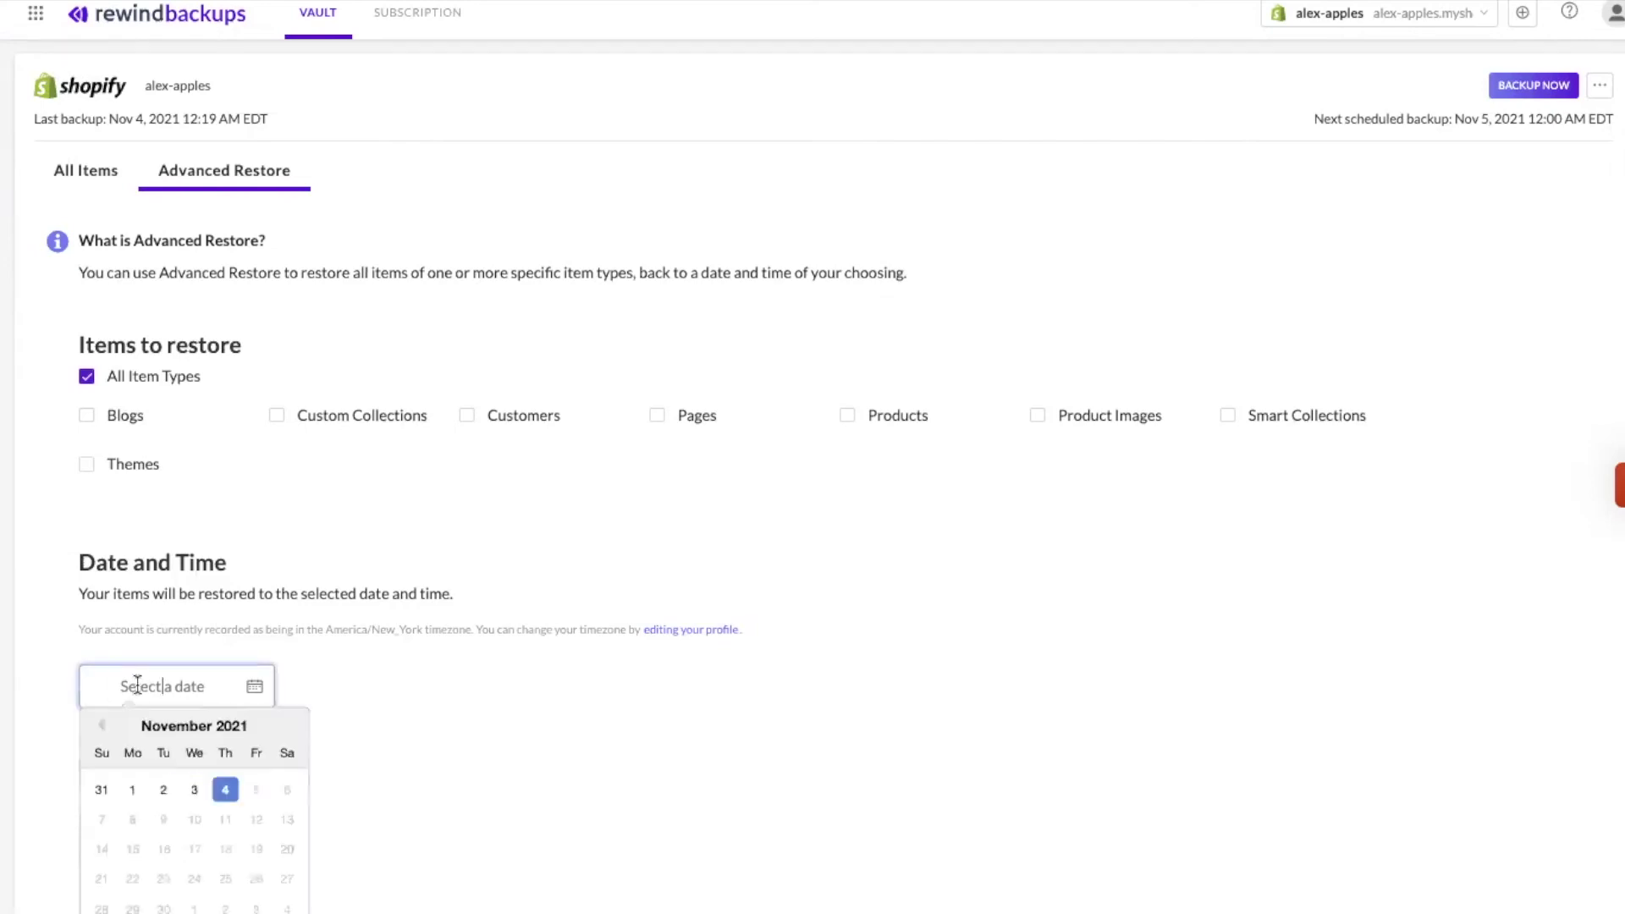
pyautogui.click(226, 800)
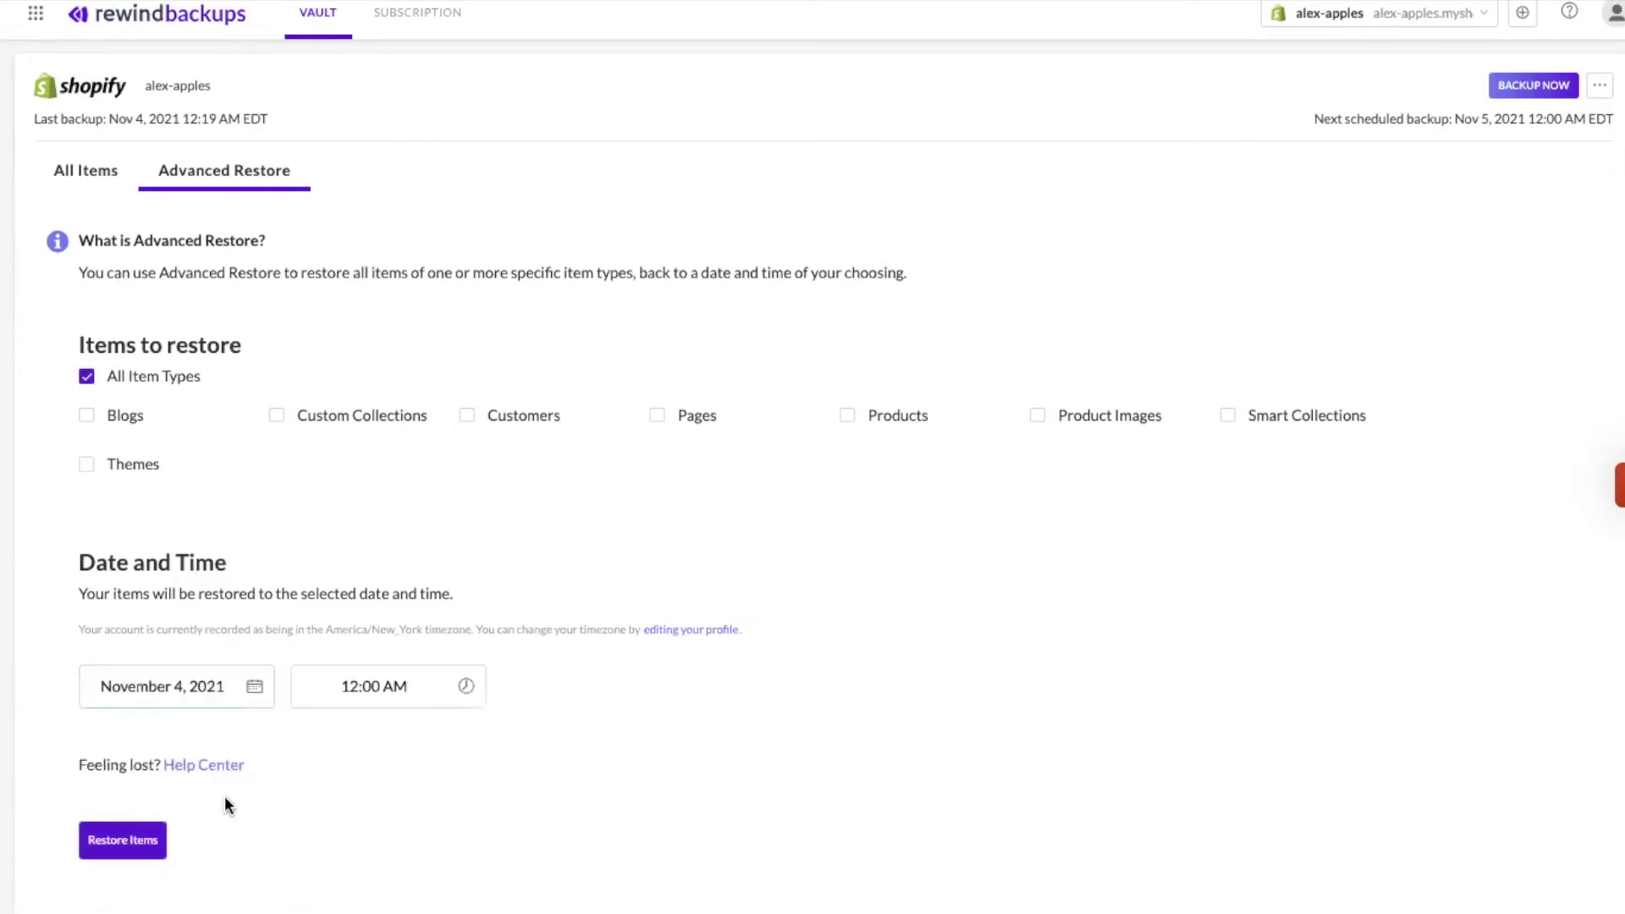
pyautogui.click(419, 677)
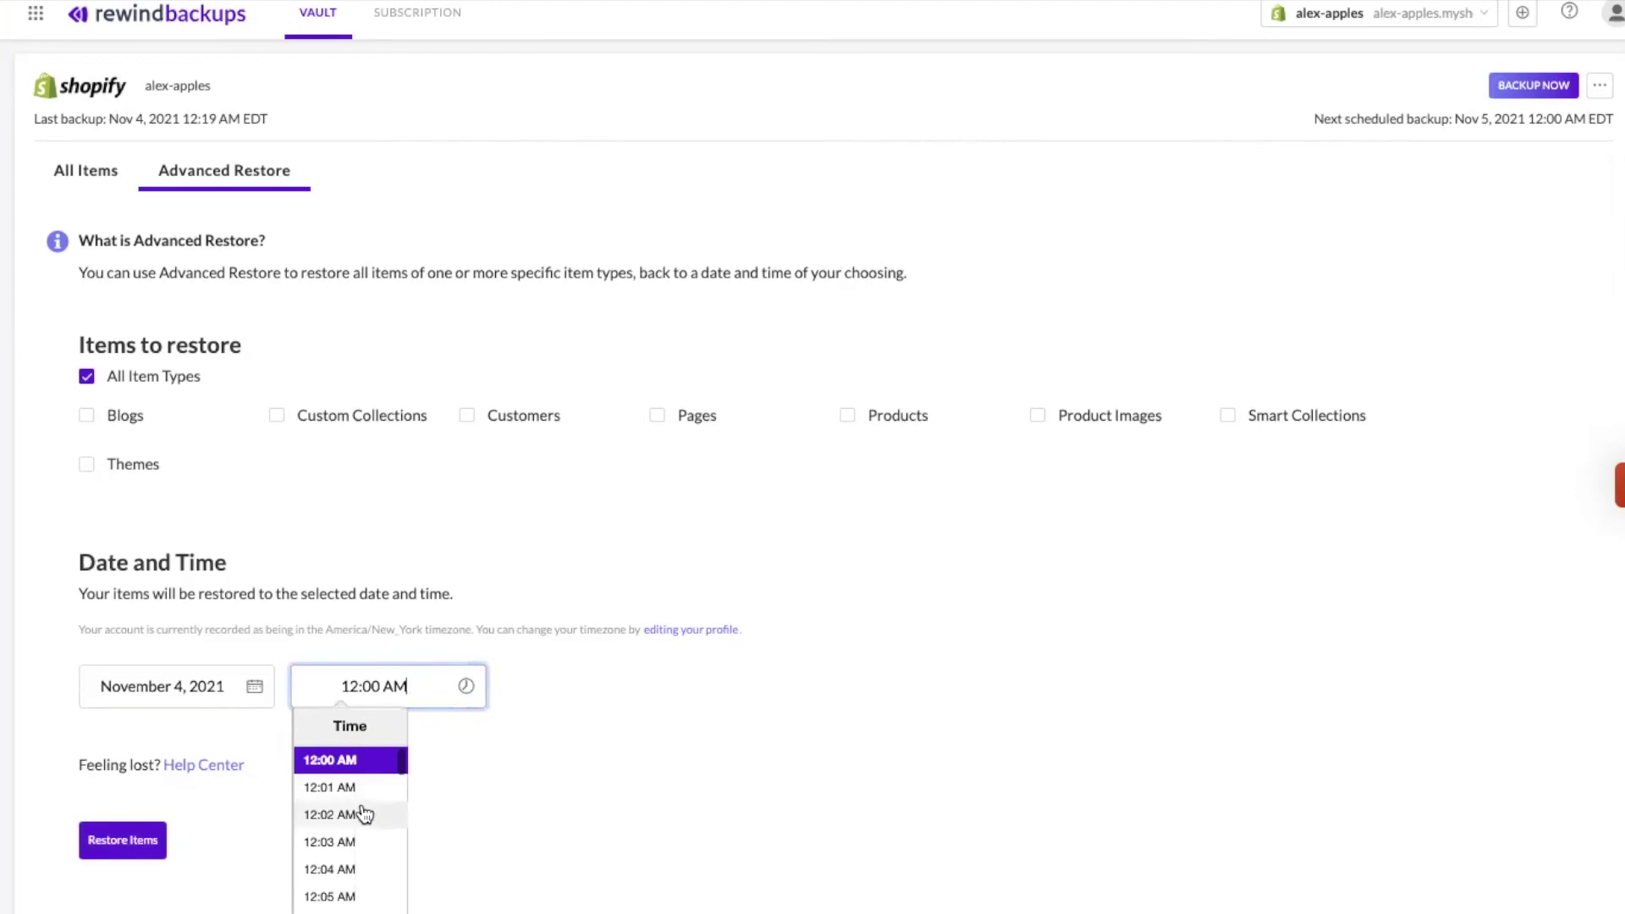
pyautogui.scroll(-1, 364, 812)
pyautogui.scroll(-1, 364, 812)
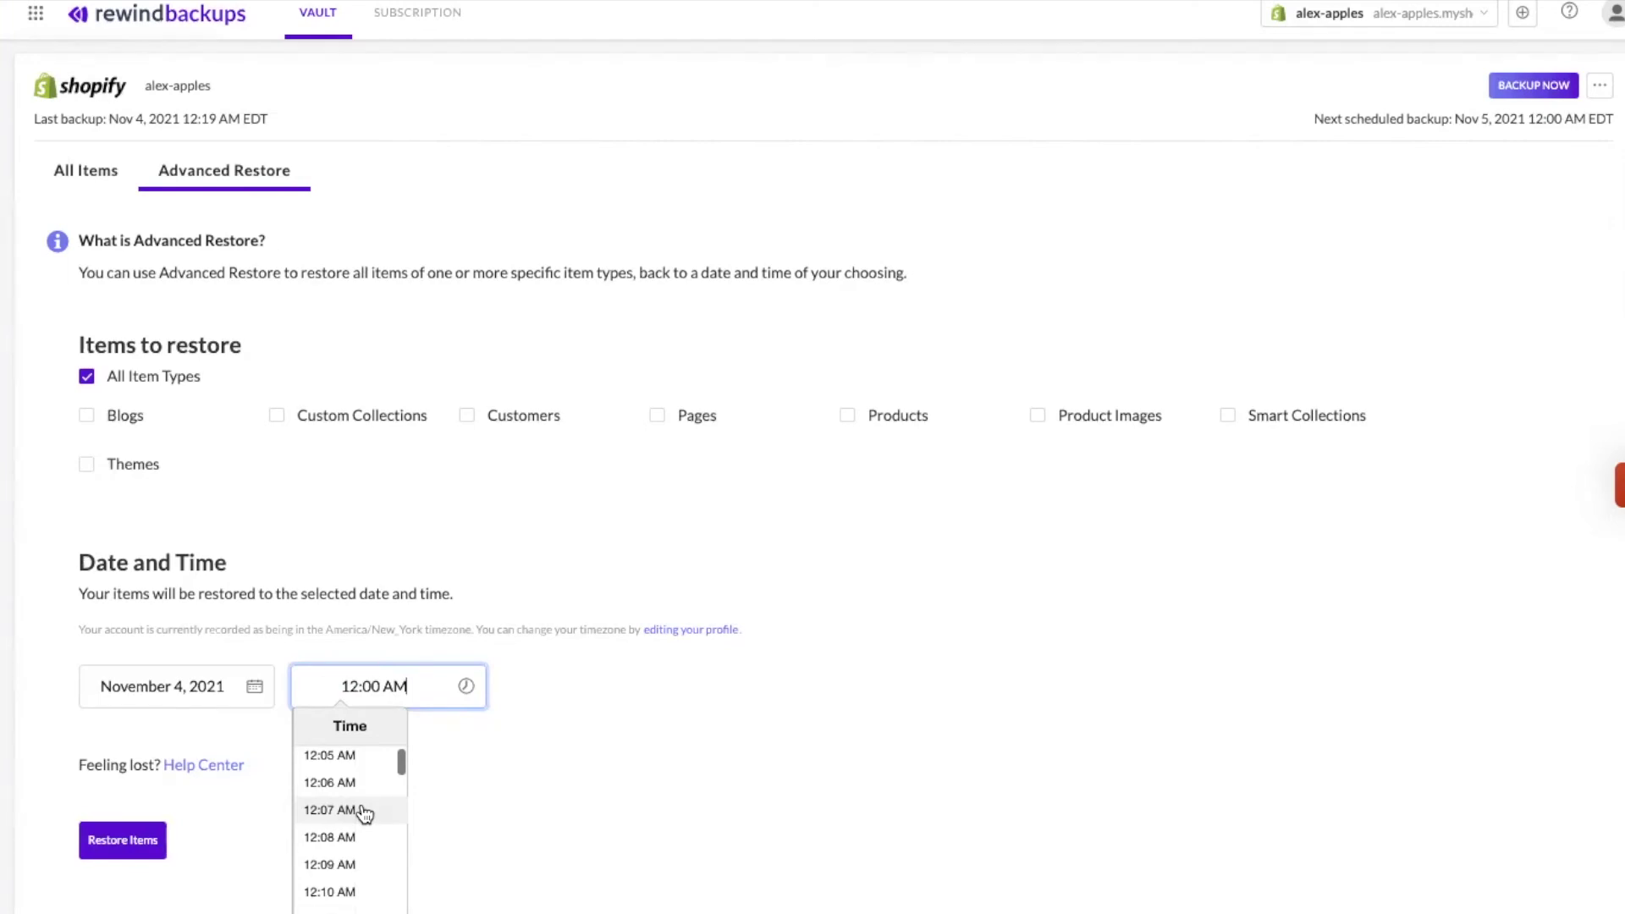
pyautogui.click(346, 783)
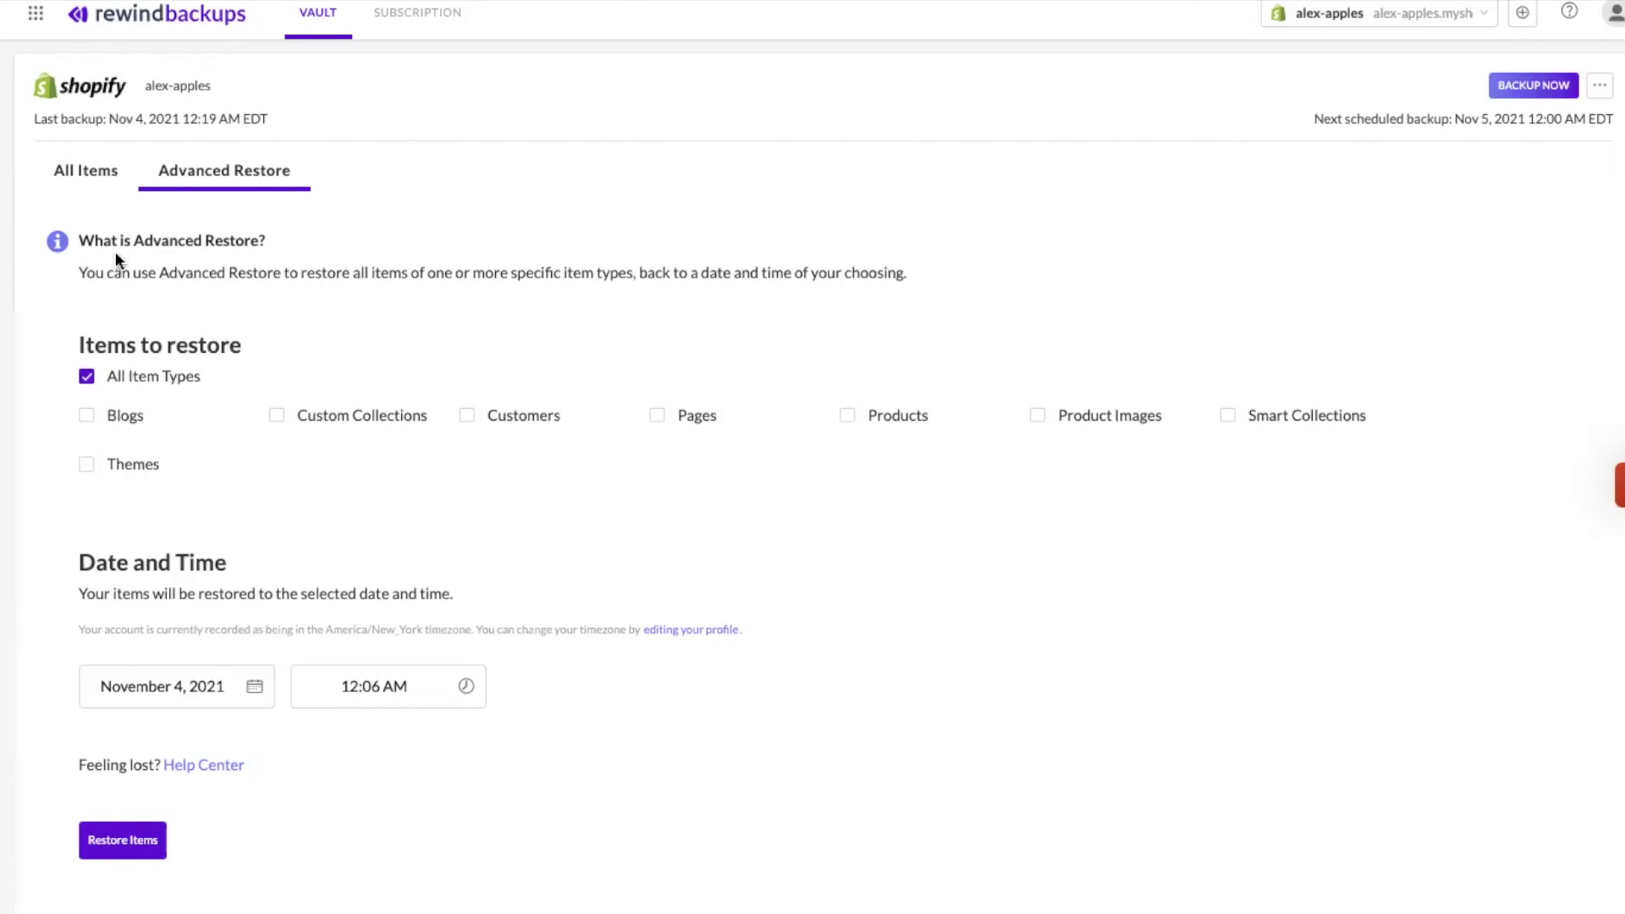
# - Return to the list of all vault items and clear the "grape" search
pyautogui.click(99, 183)
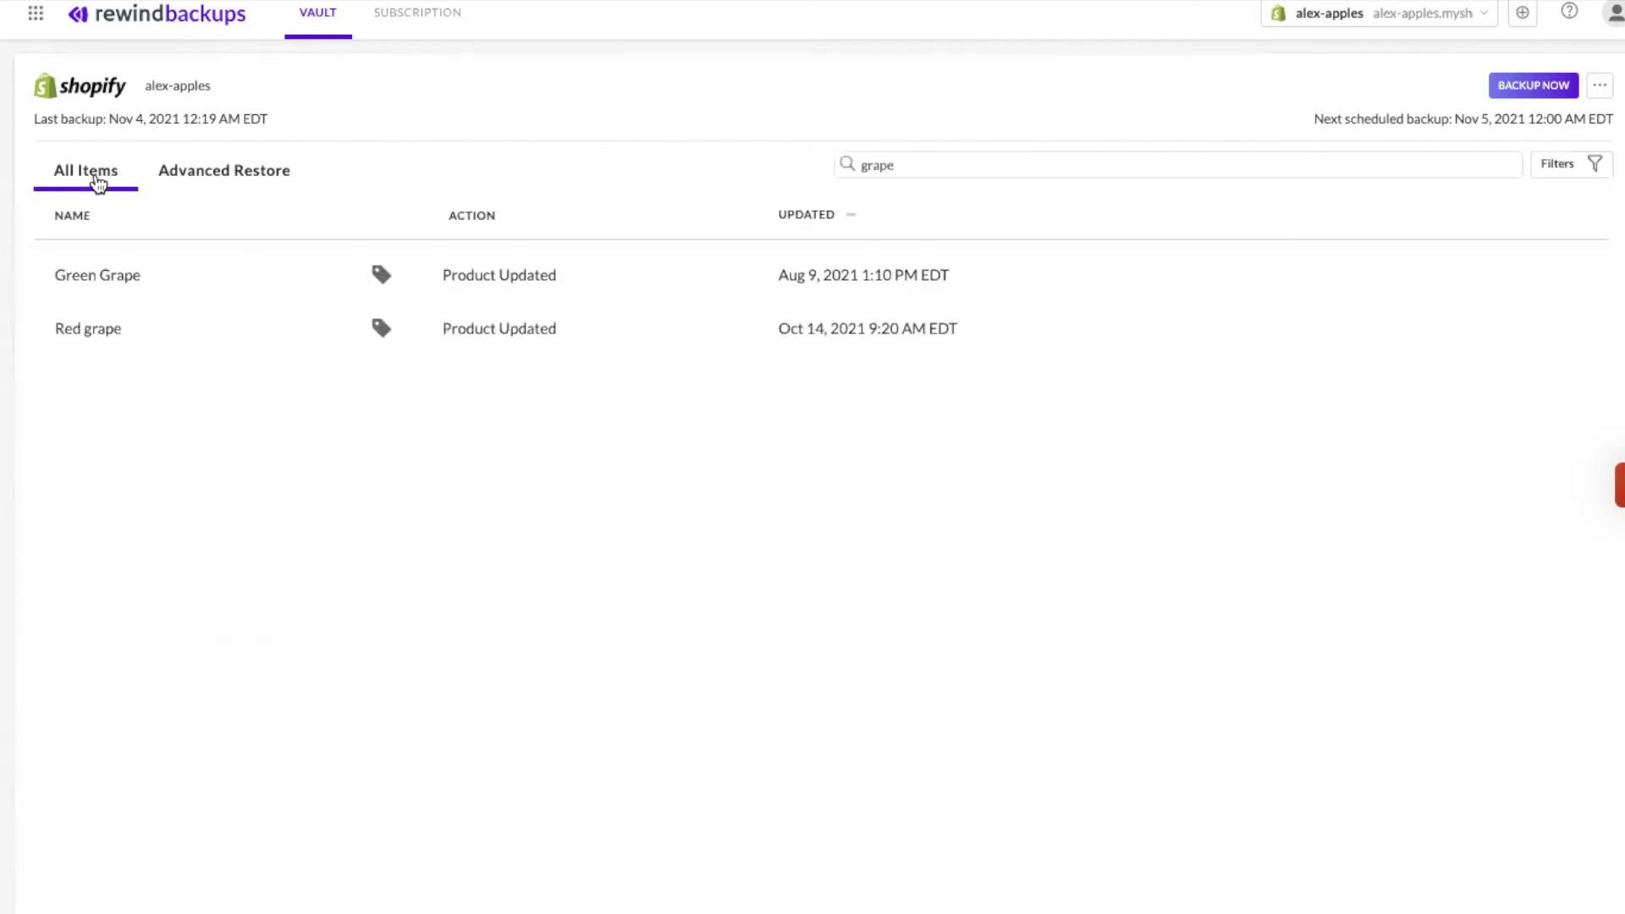
pyautogui.click(1045, 164)
pyautogui.doubleClick(1045, 164)
pyautogui.press('BackSpace')
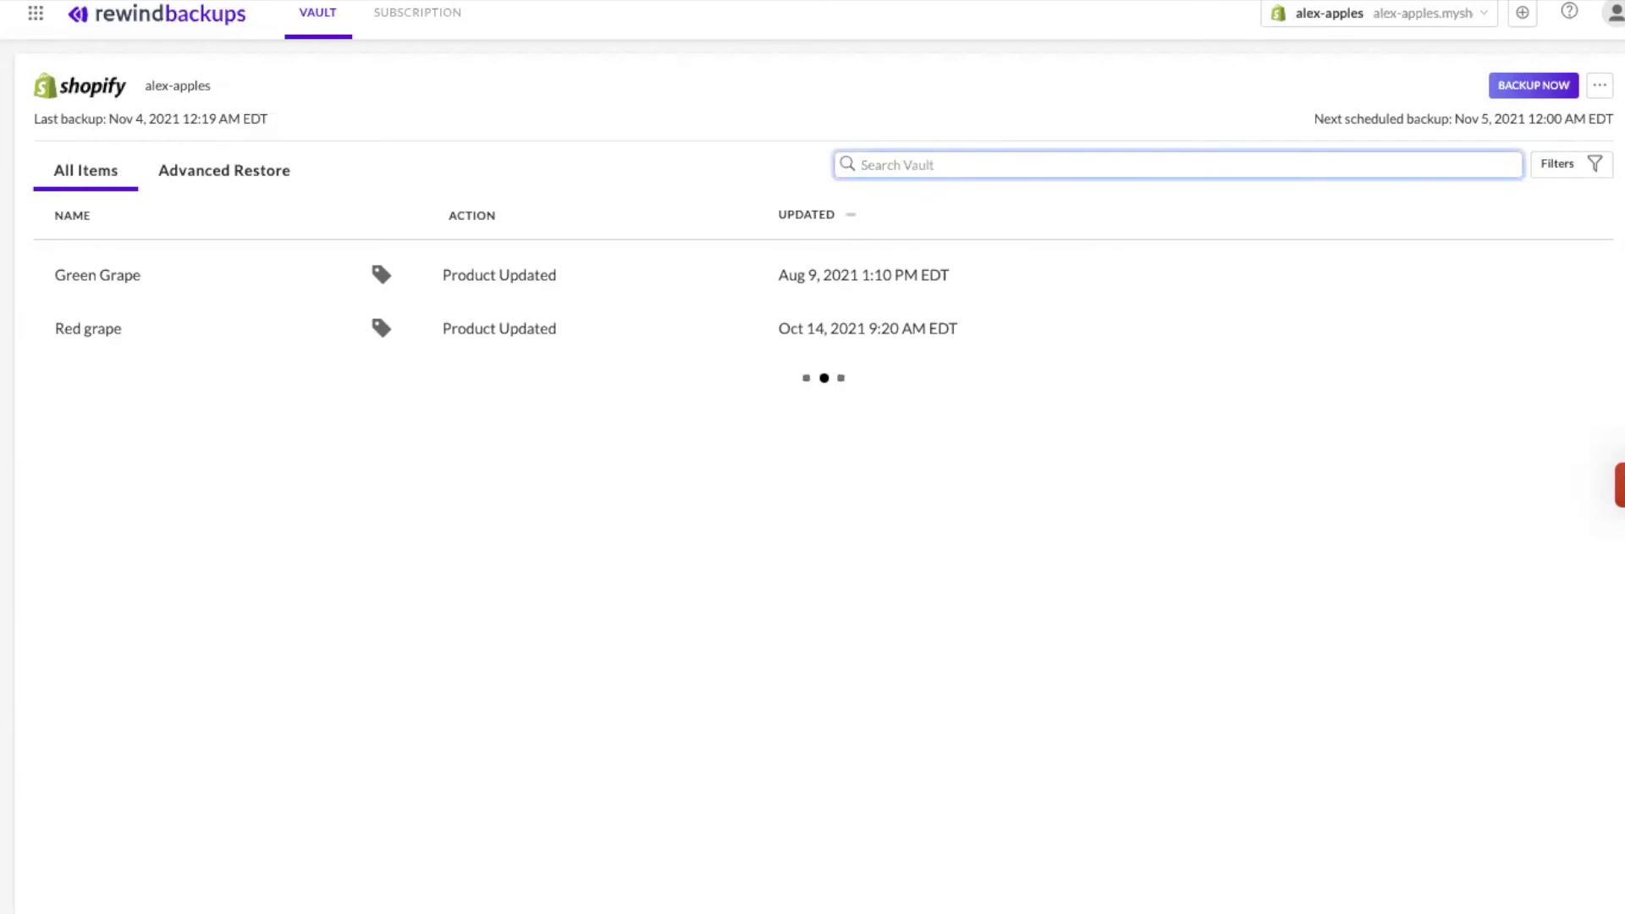